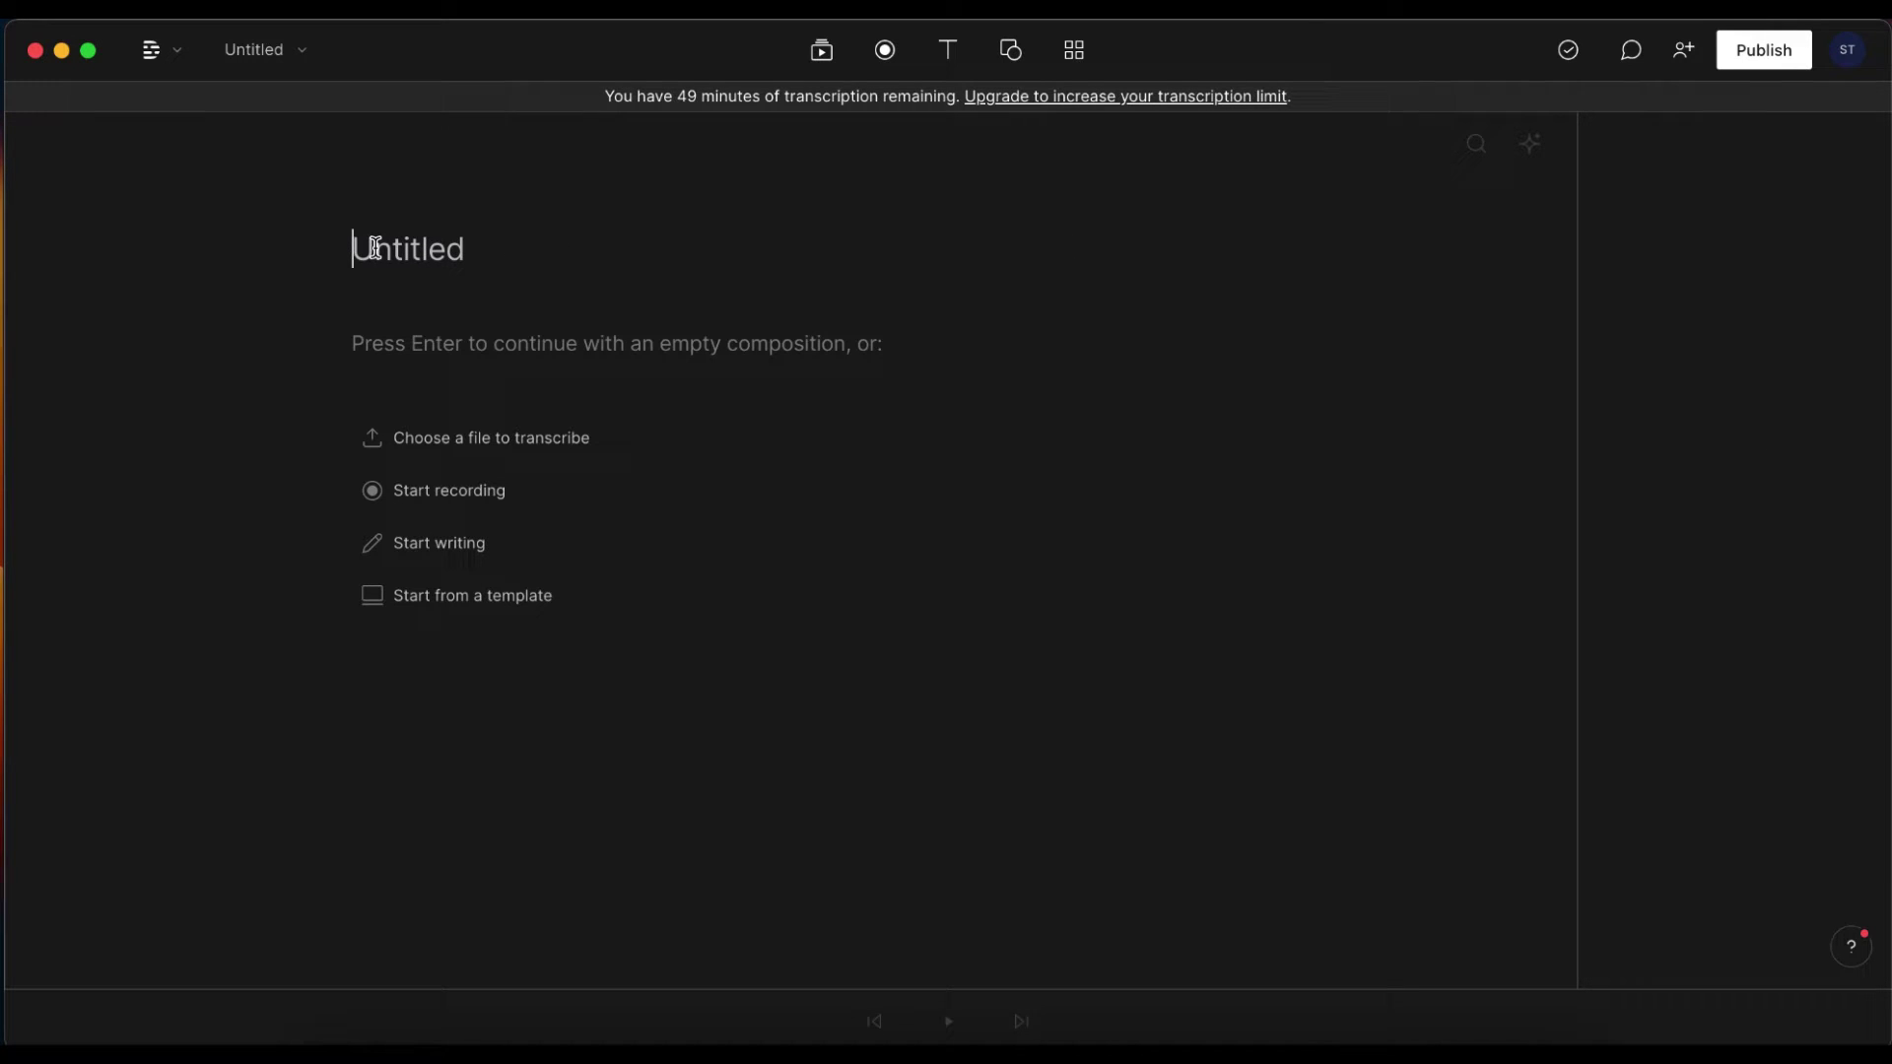
Step: Name the composition 'The Best YouTube Video Ever ;)' and enter Write mode
text(The Best YouTube Video Ever ;))
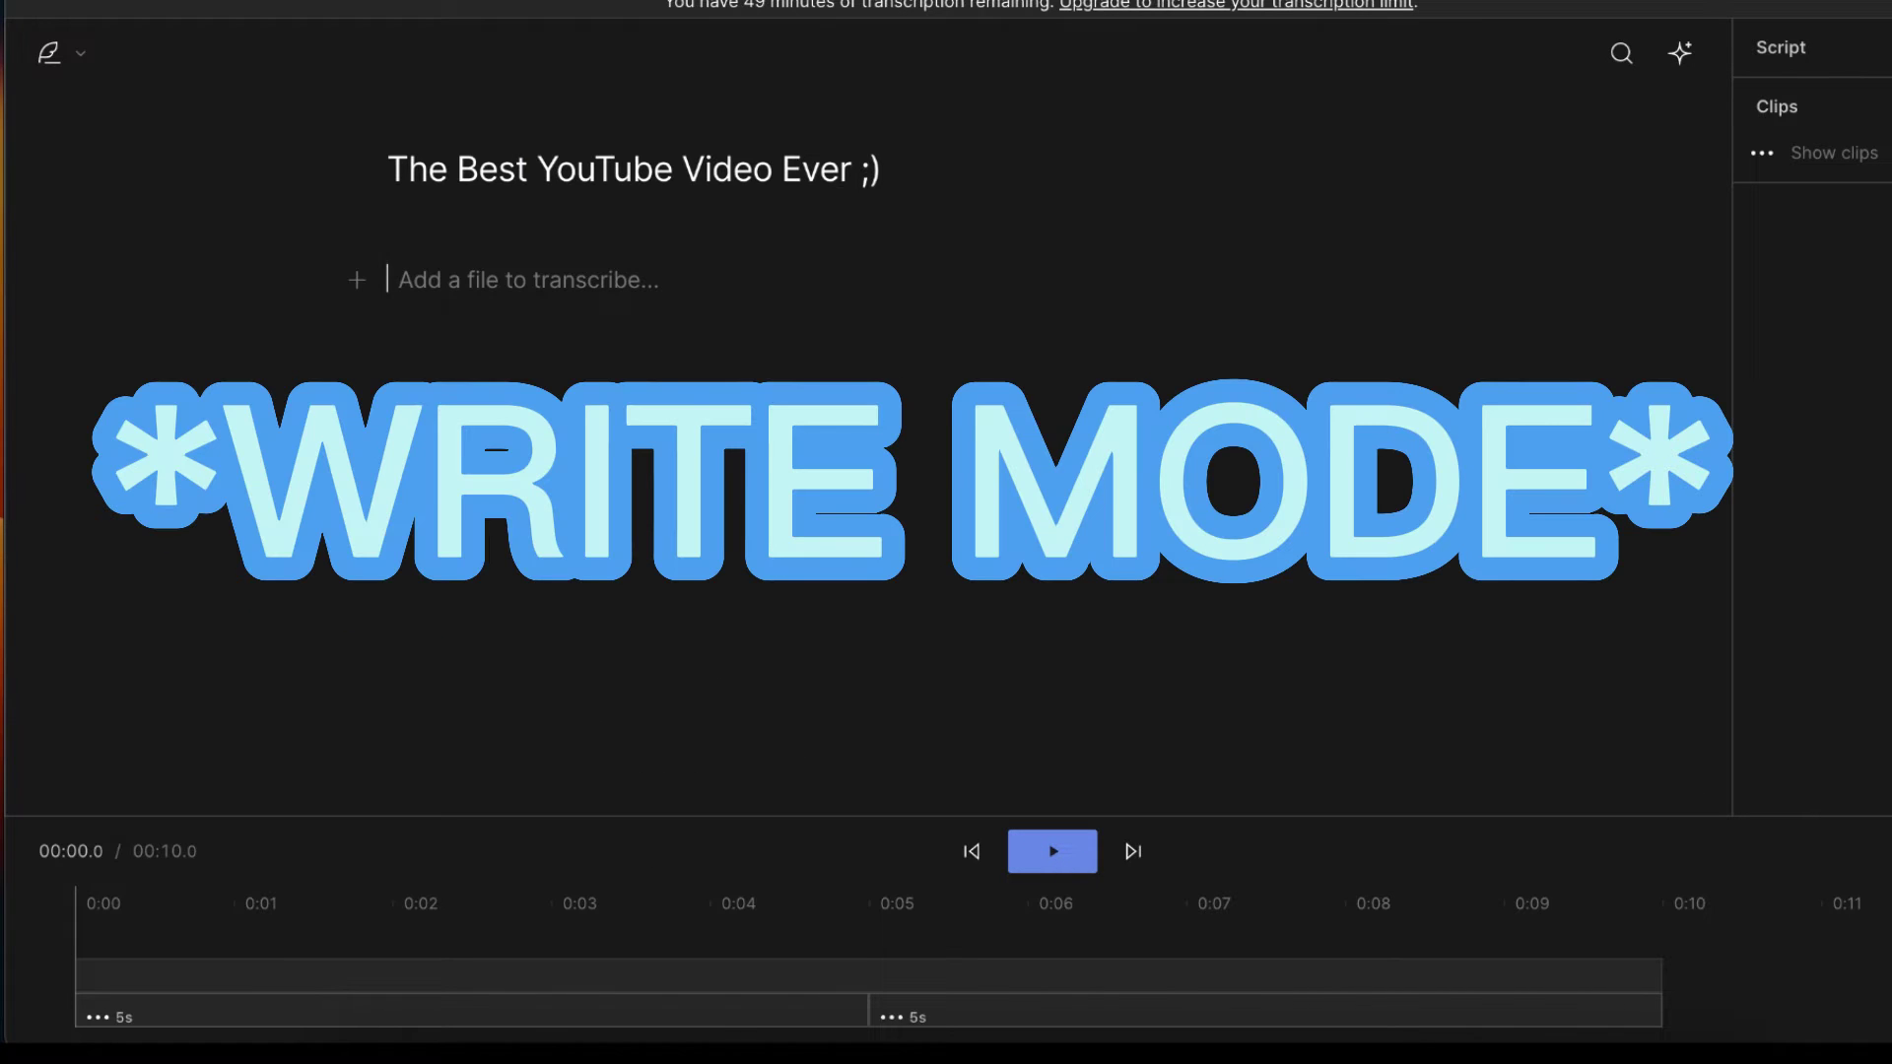
click(49, 53)
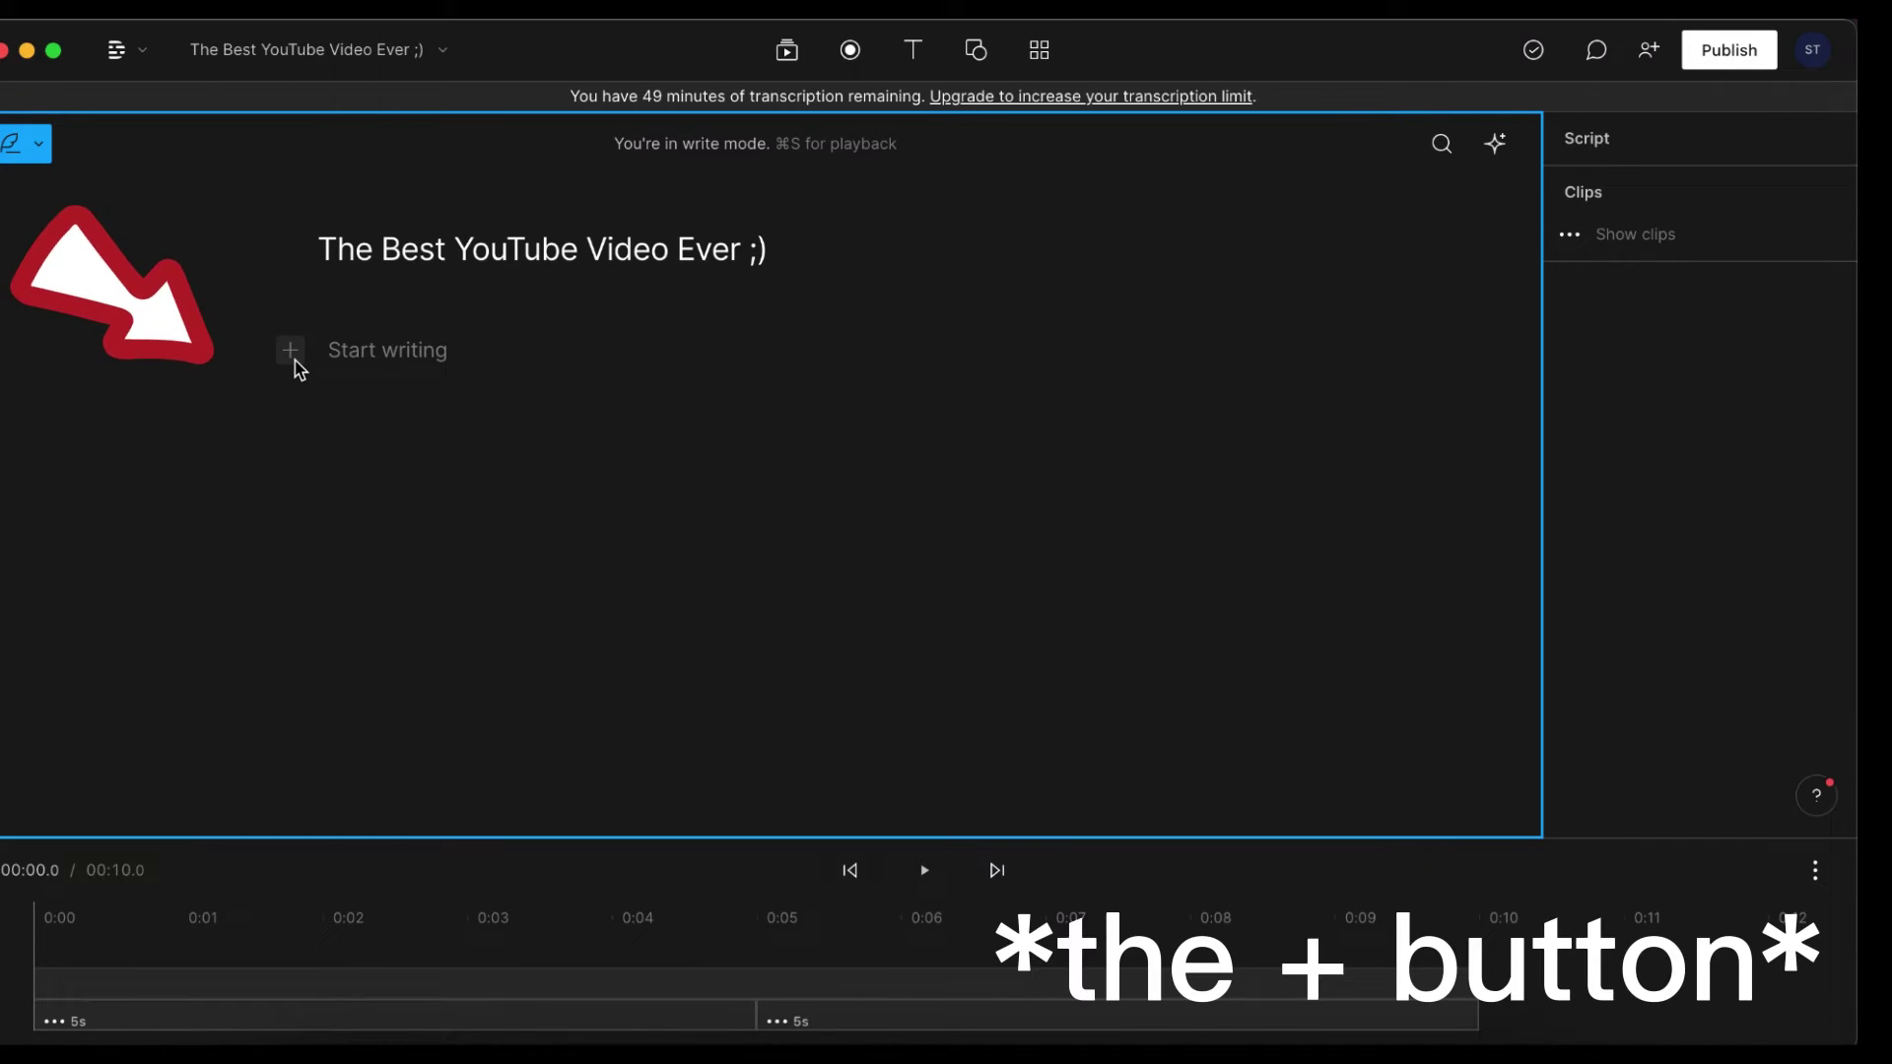
Step: Write 'You are the awesomest! Thanks for being here and please consider subscribing!' as the first speaker line
click(359, 283)
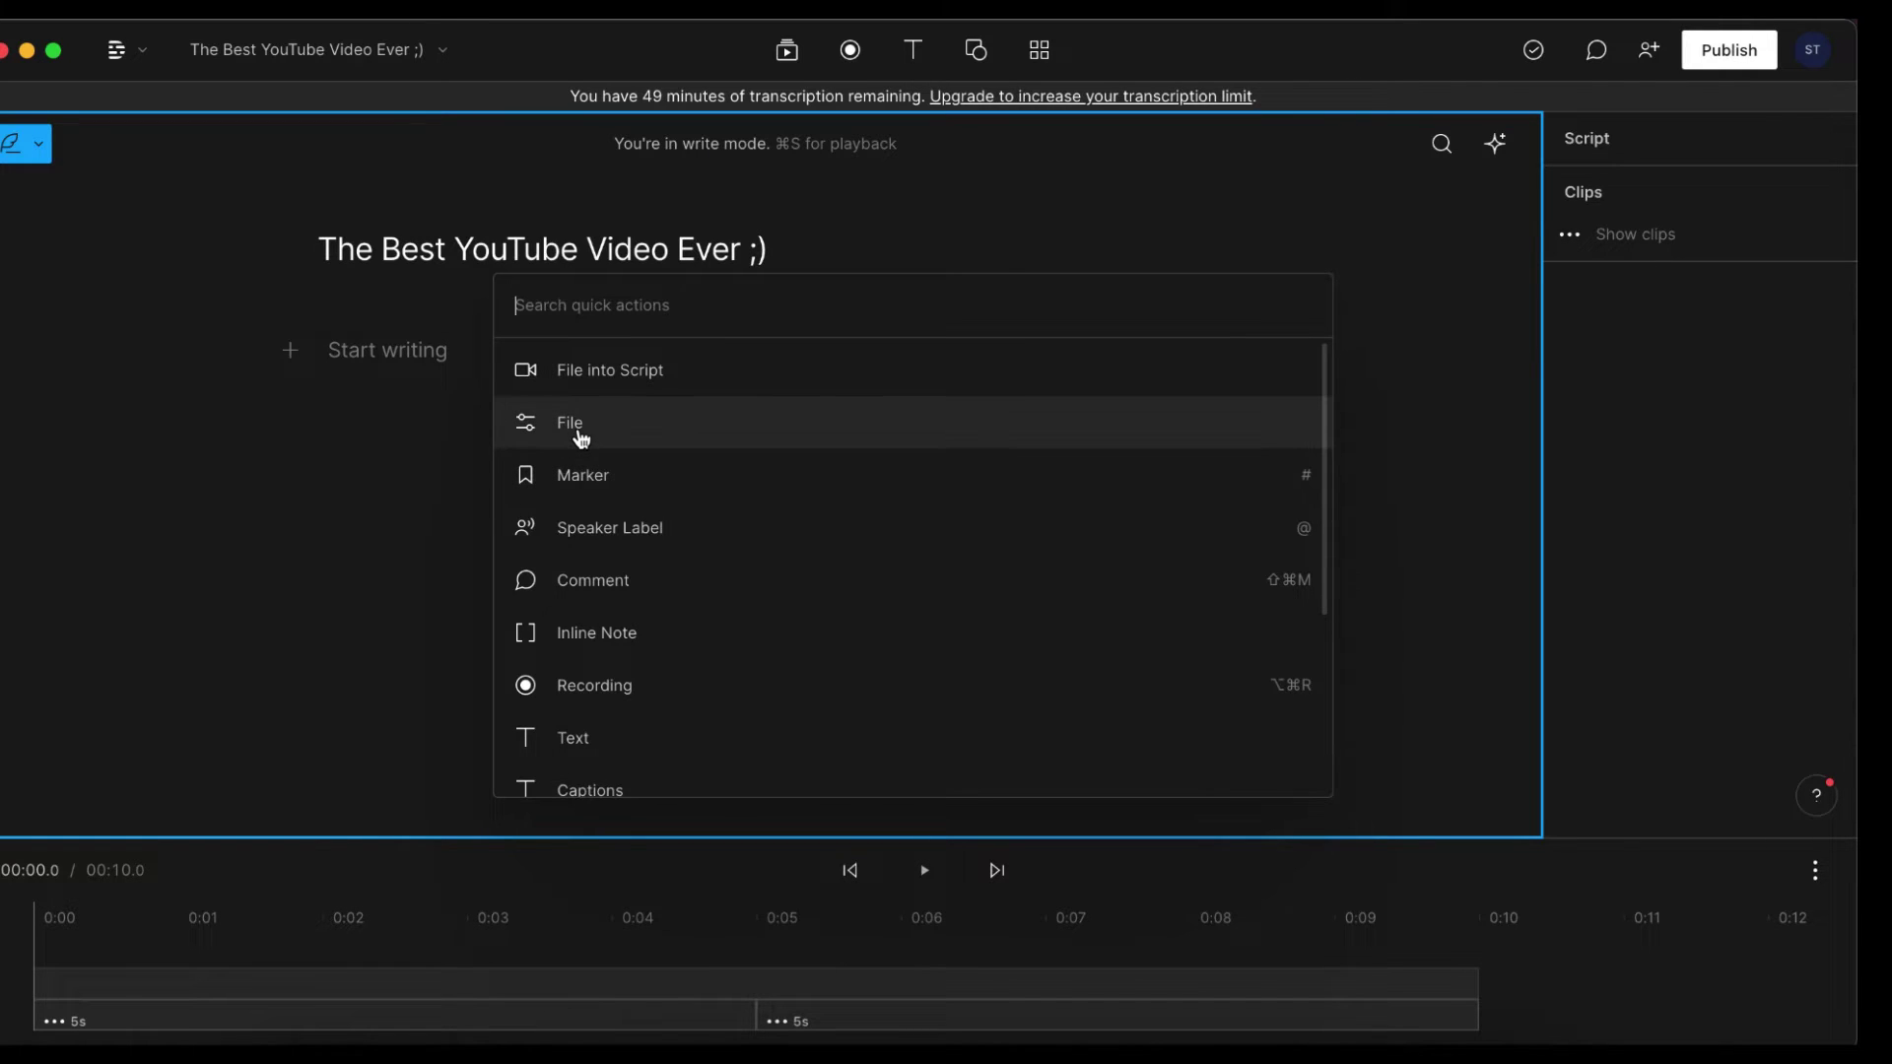
click(338, 347)
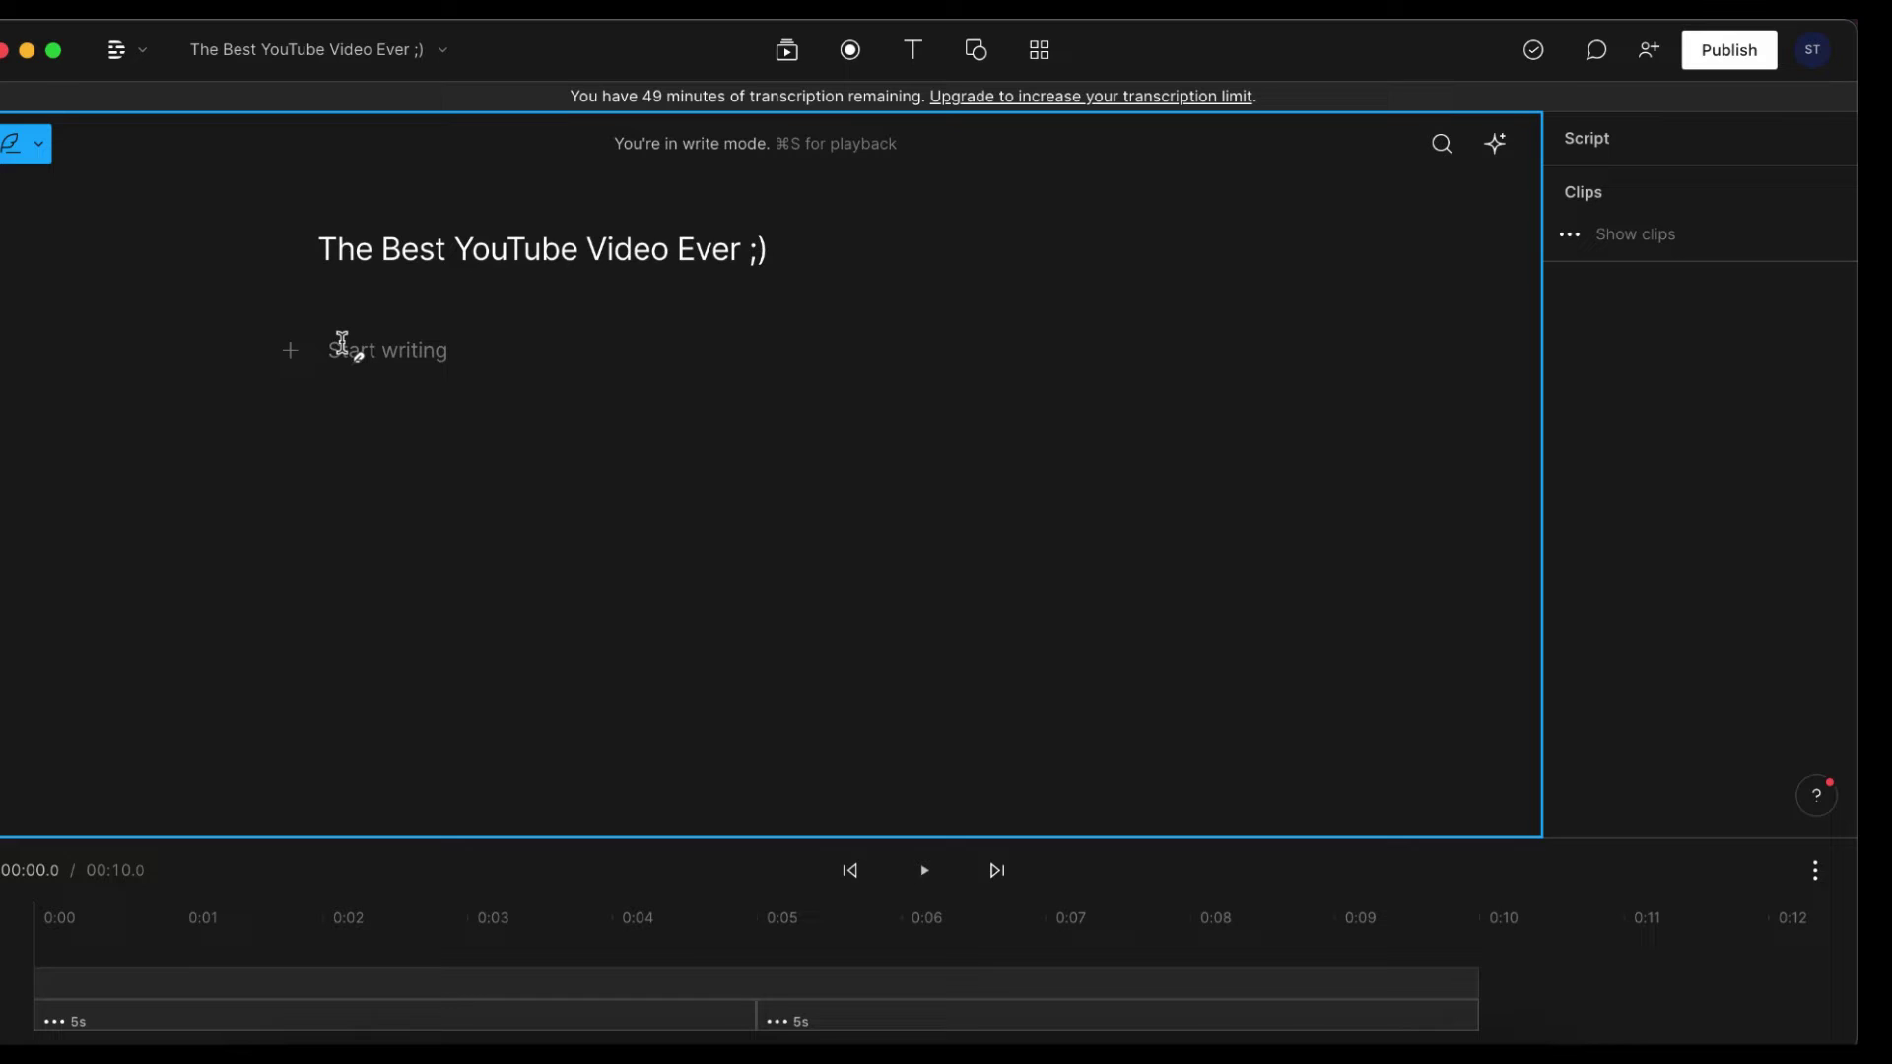
click(355, 355)
text(You are the a)
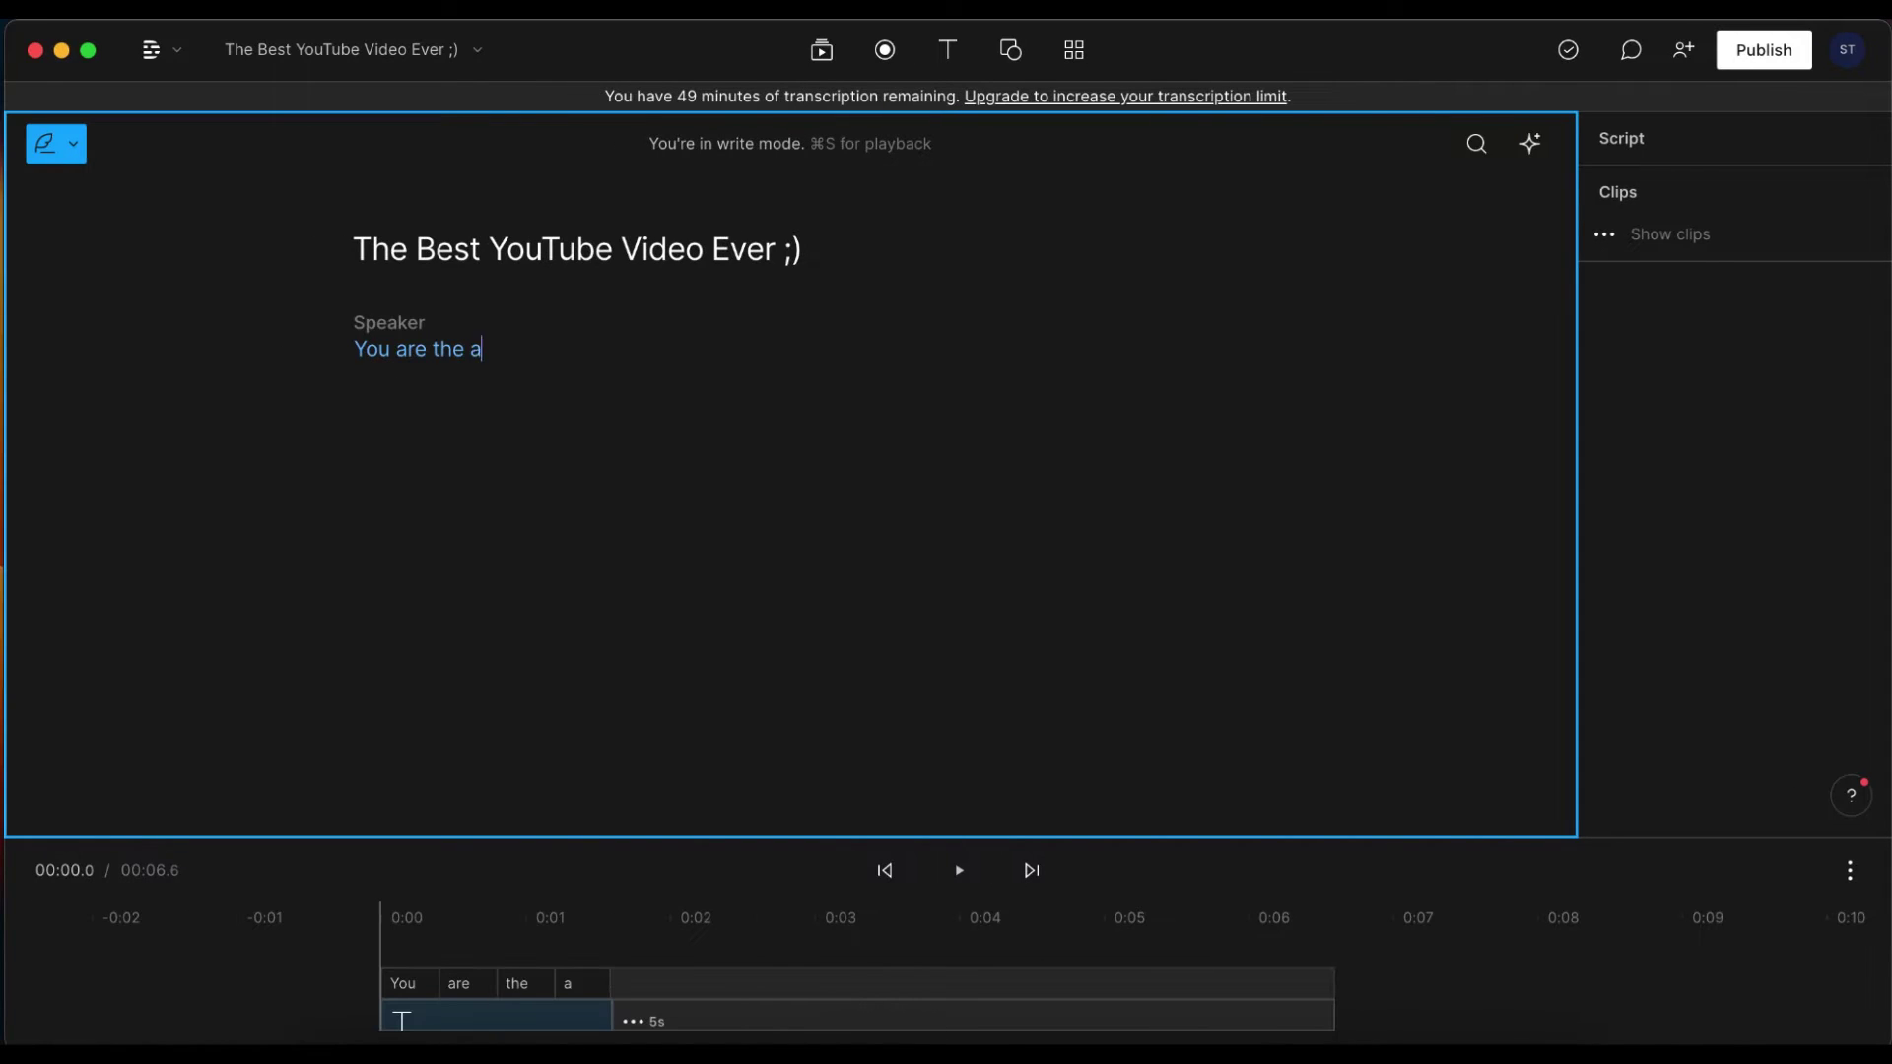
text(wesomest! Thanks for being here and please consider subsc)
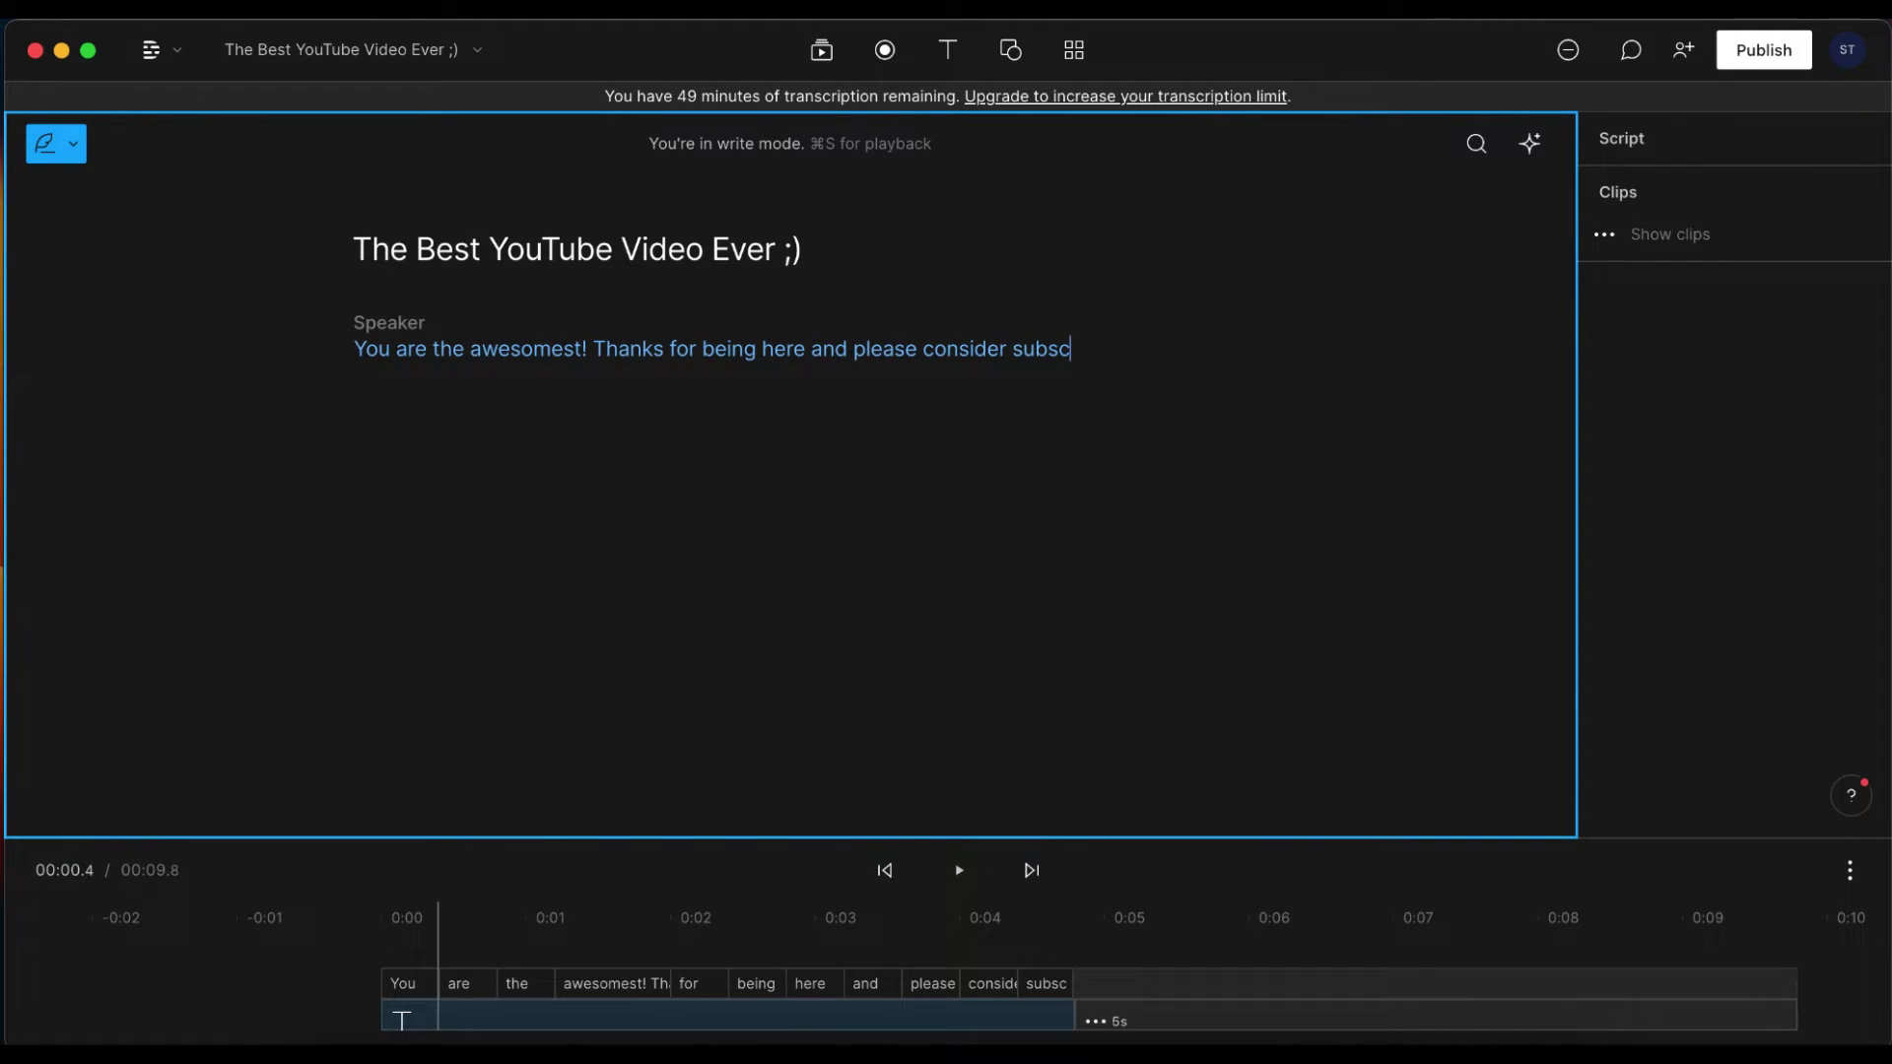
text(ribing!)
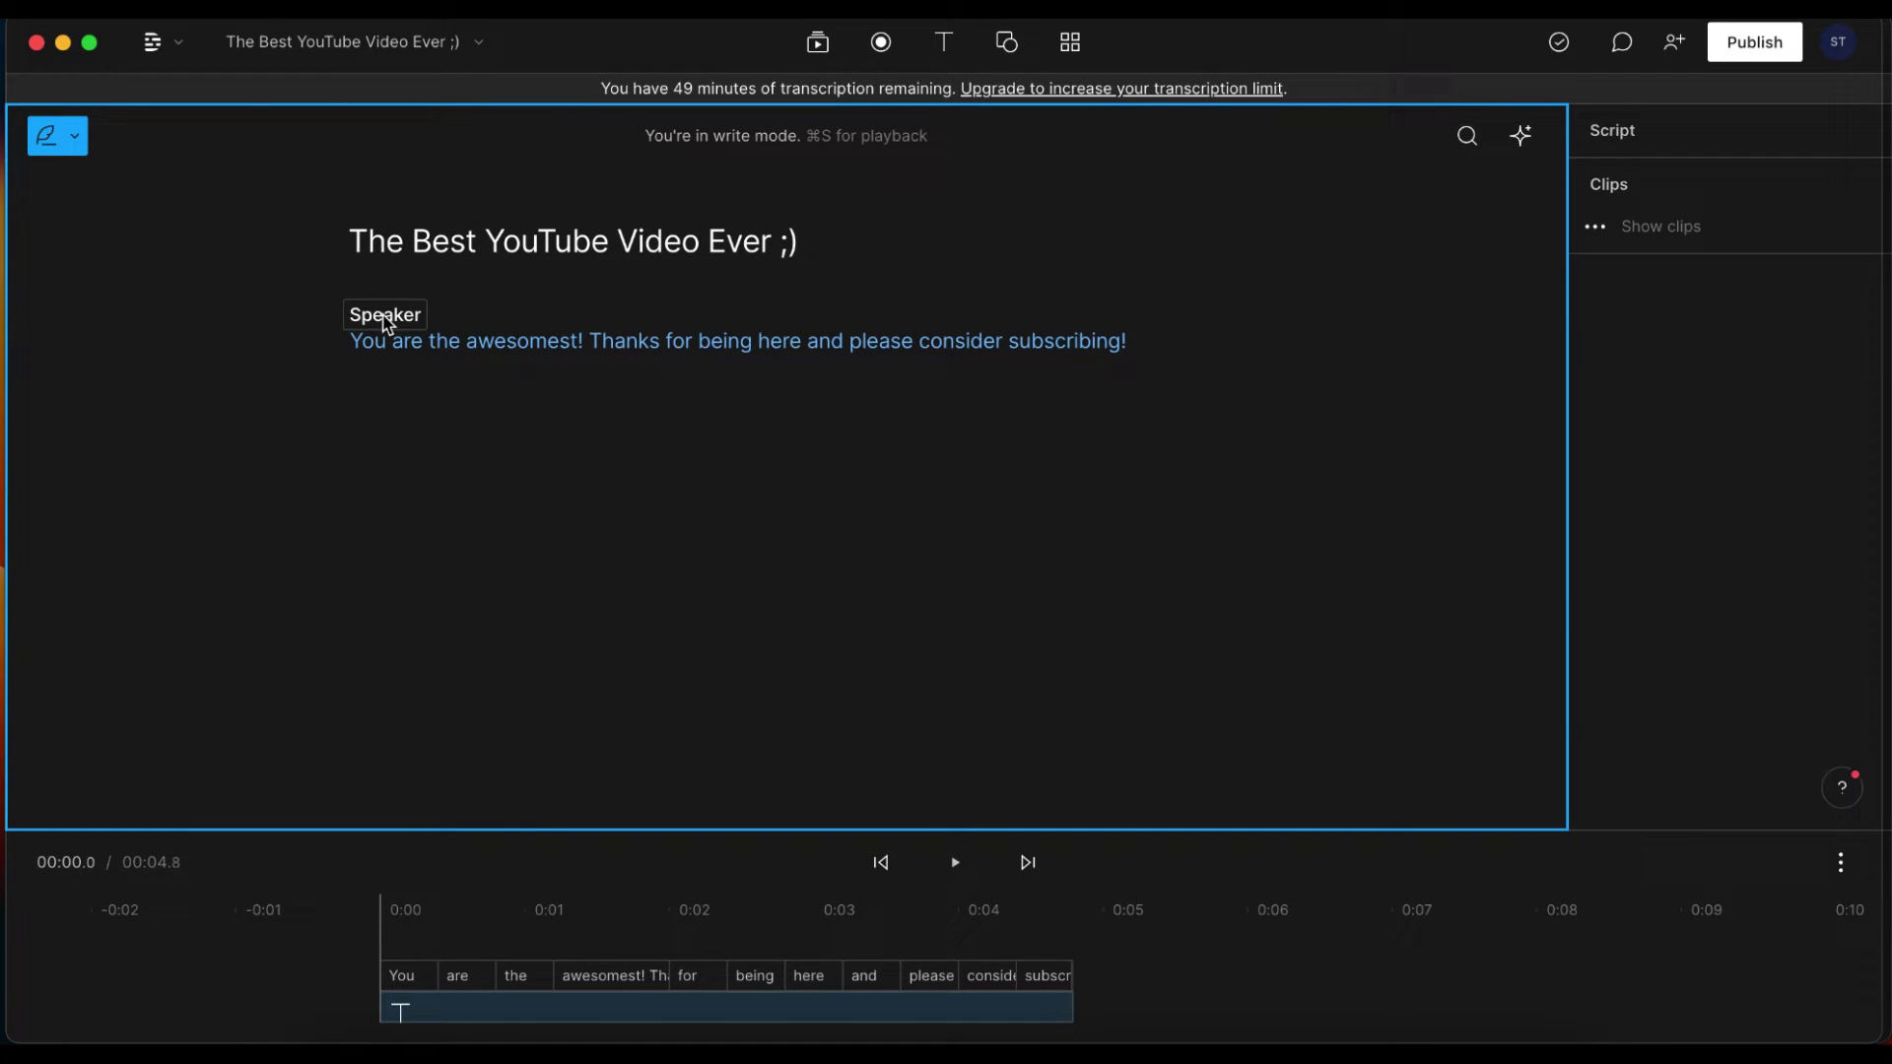
Step: Preview the Malcom stock voice, then assign it to the script's speaker
click(386, 315)
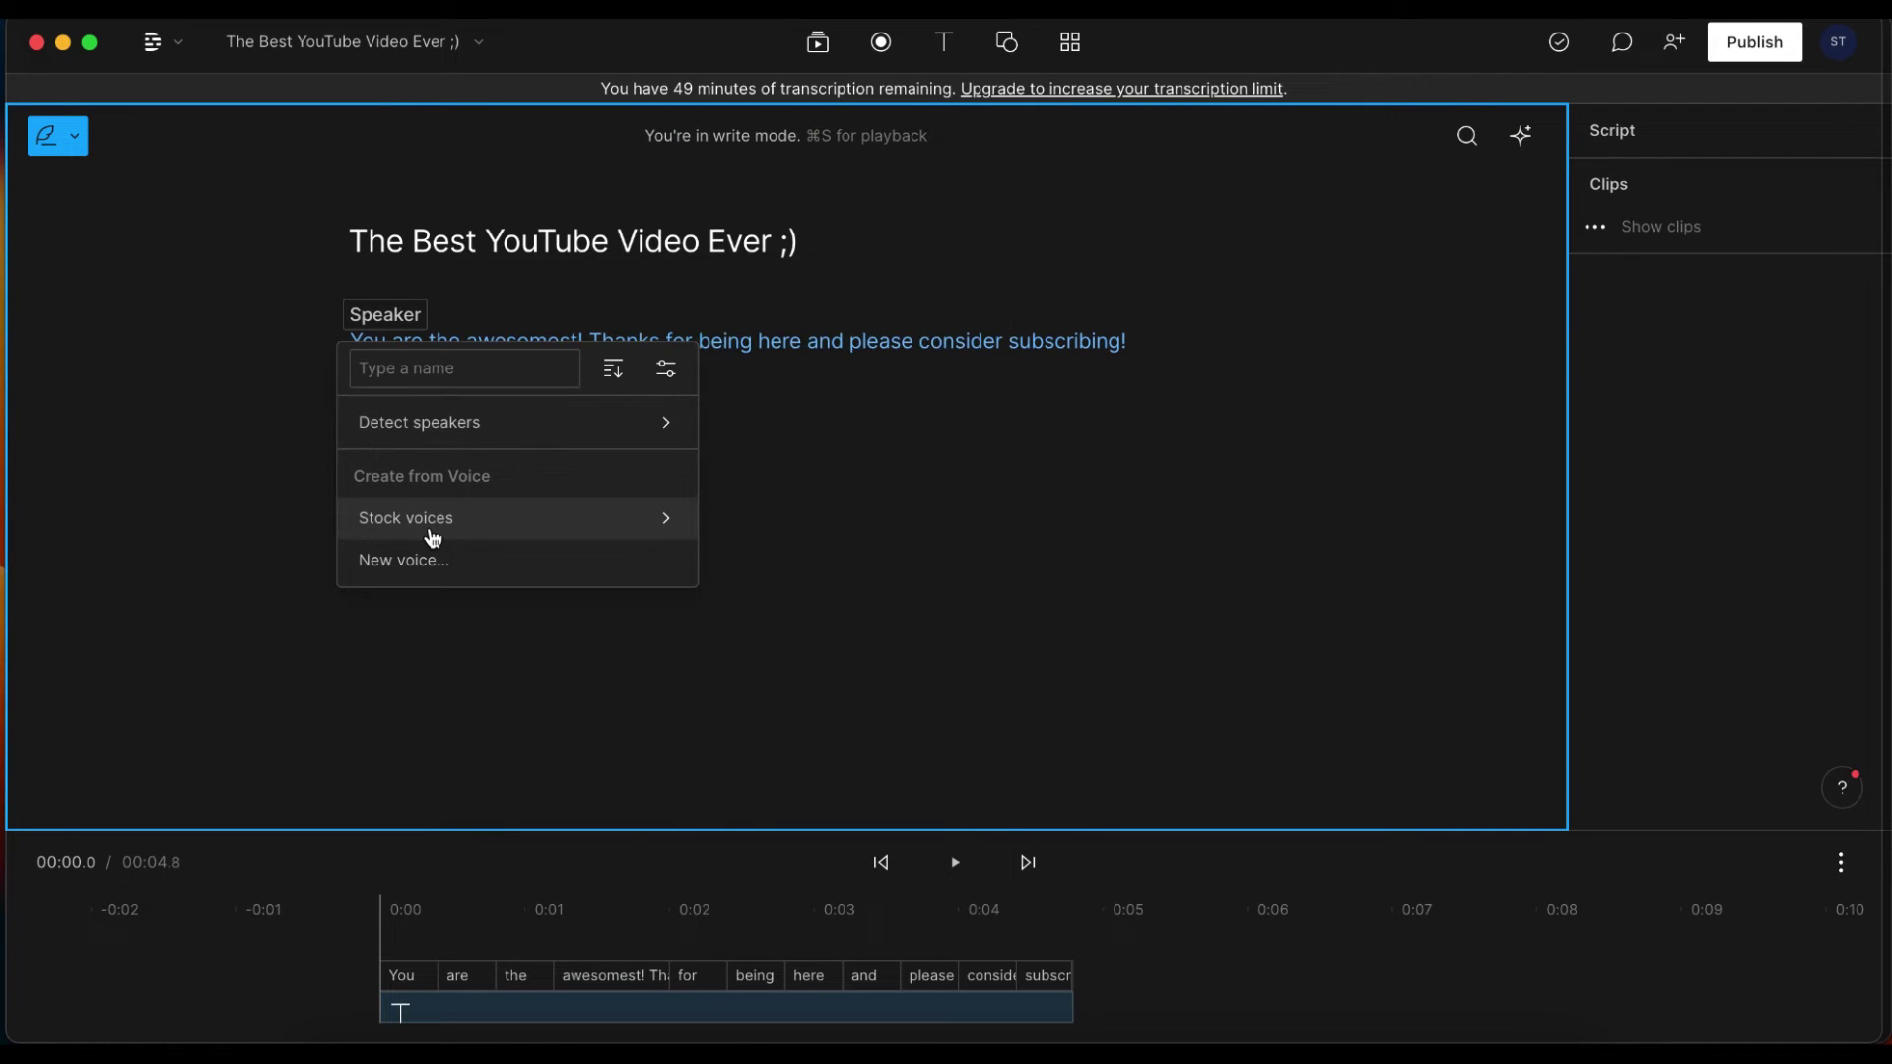
mouse_move(405, 517)
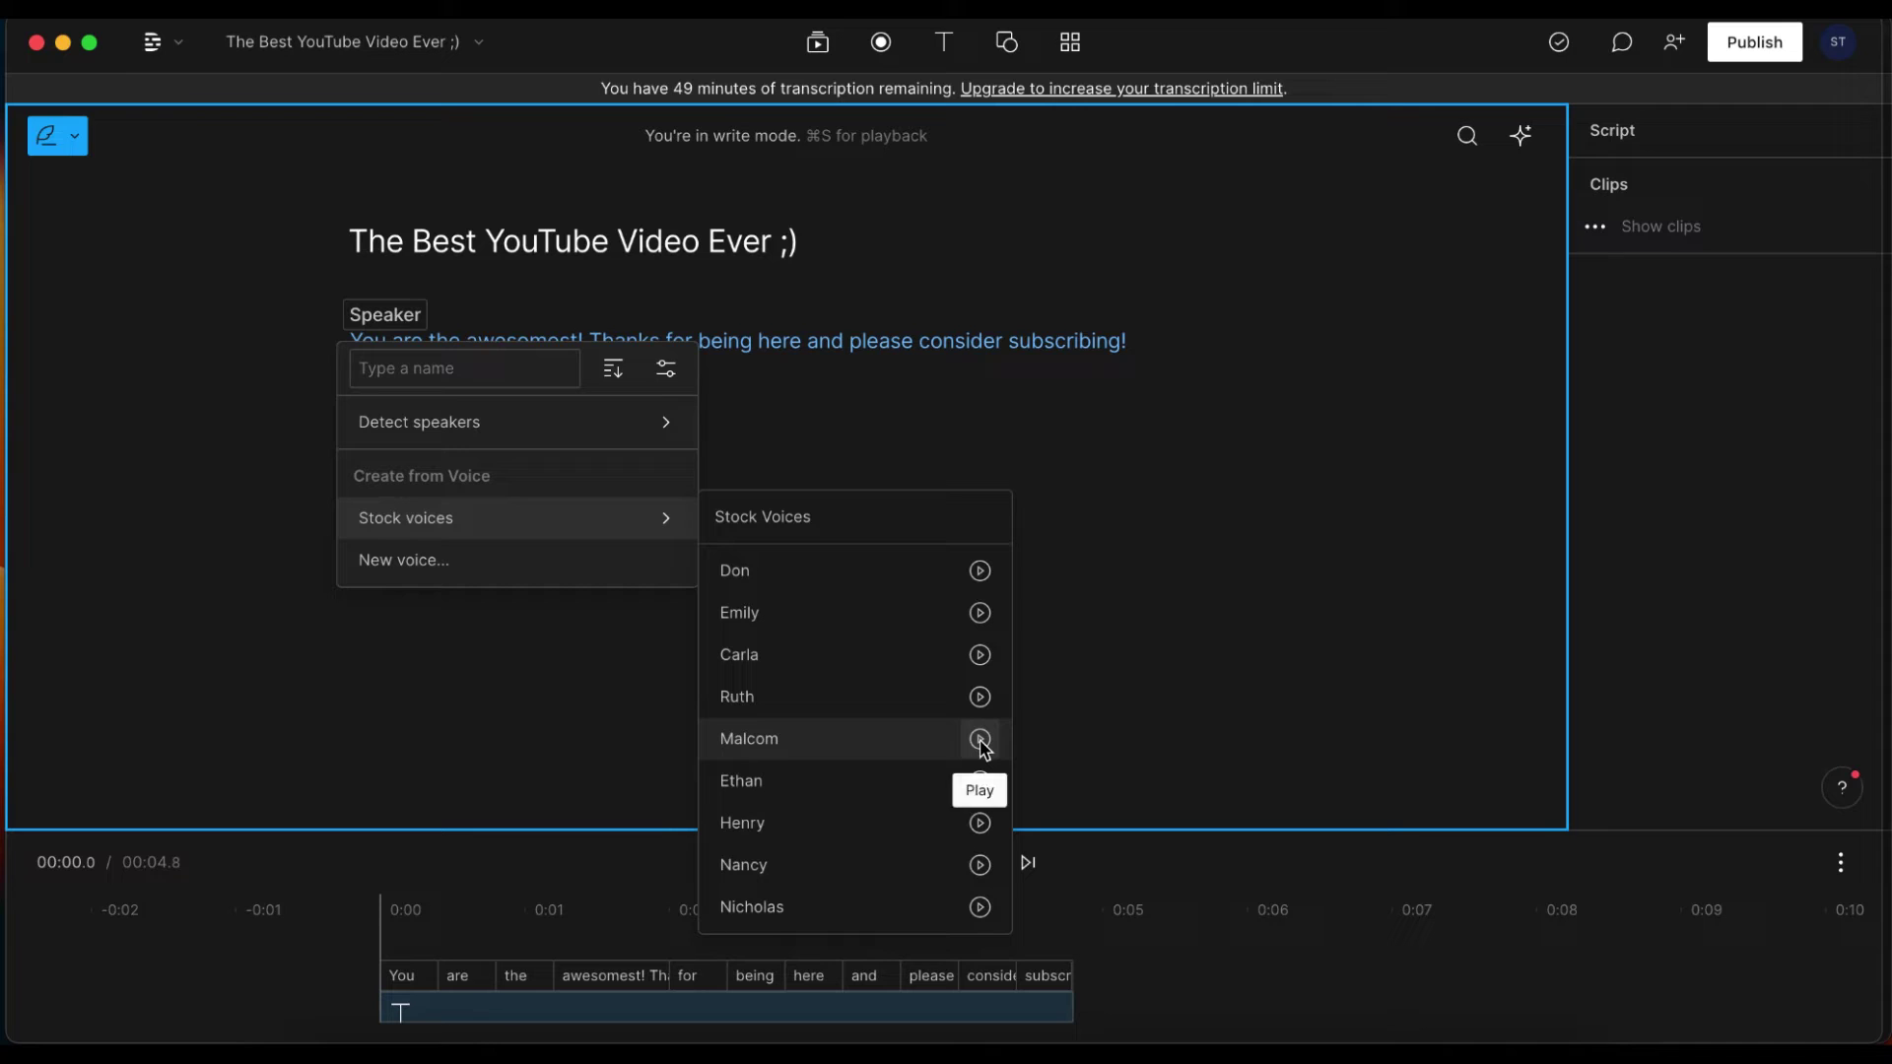
click(981, 741)
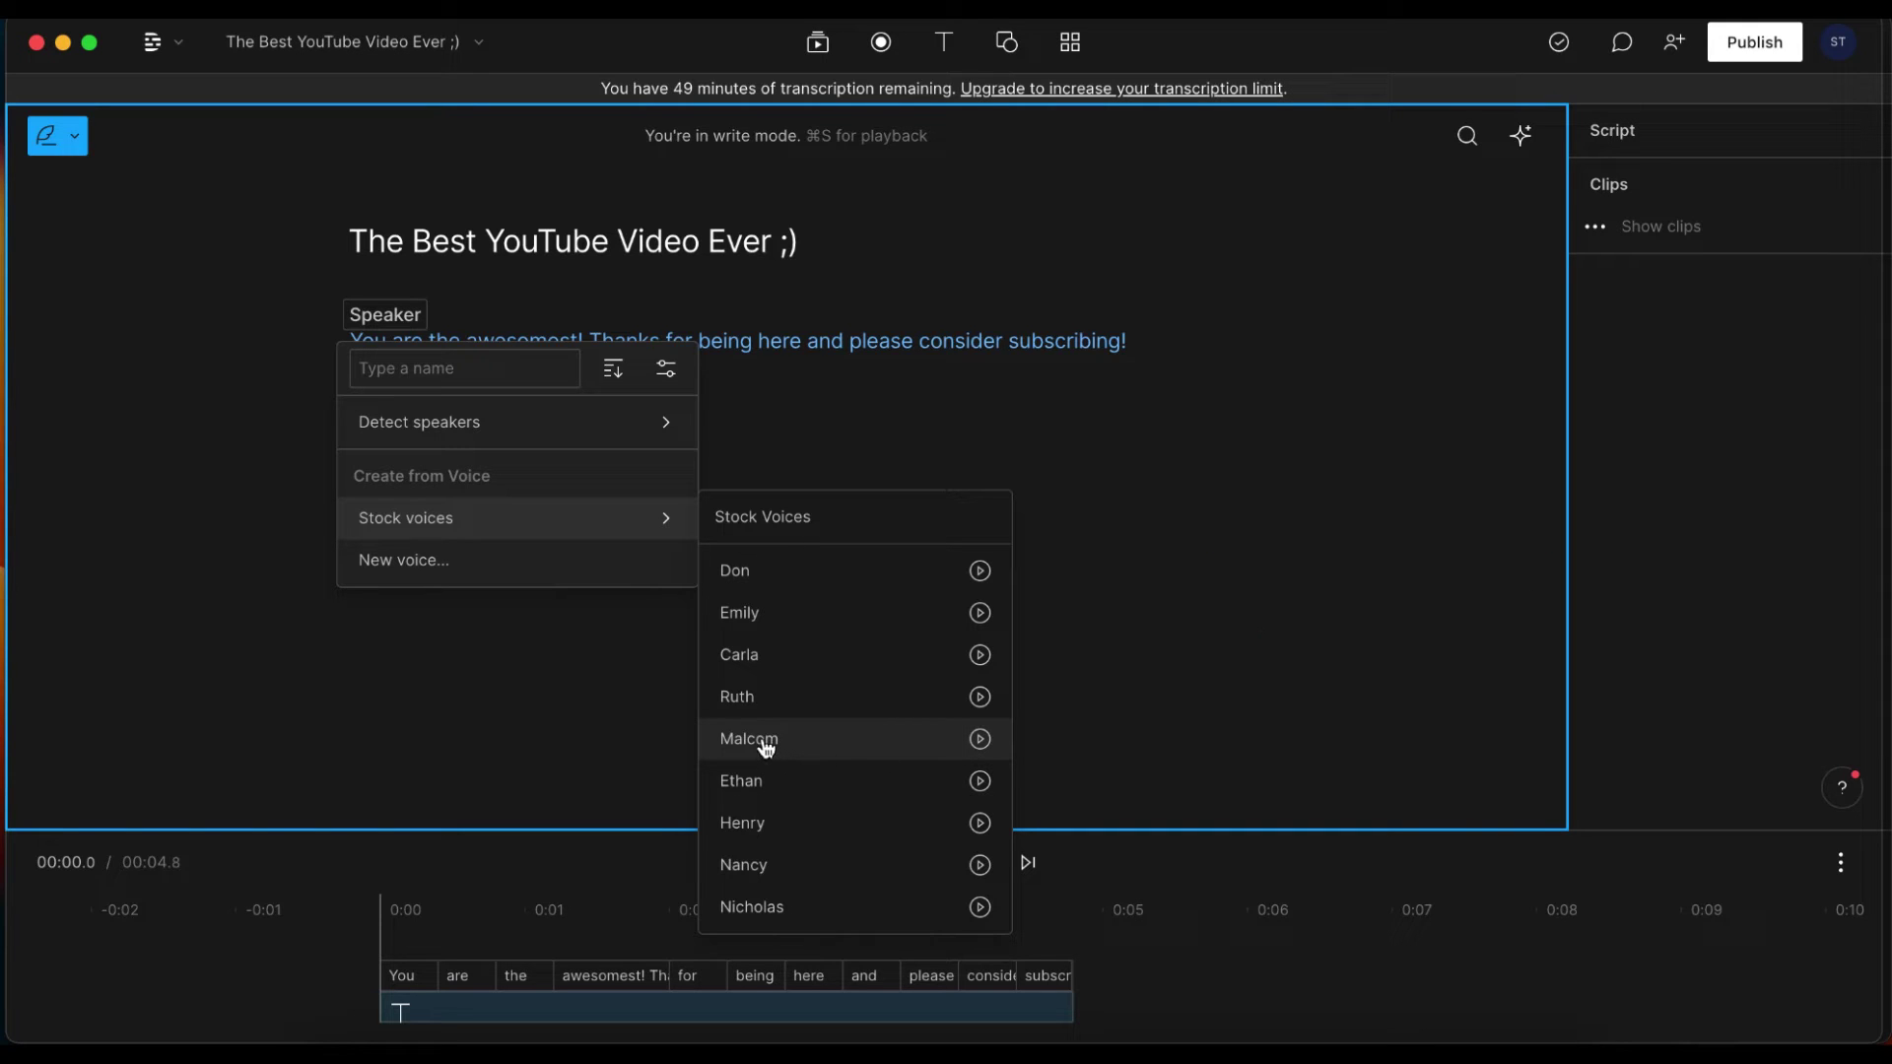
click(765, 748)
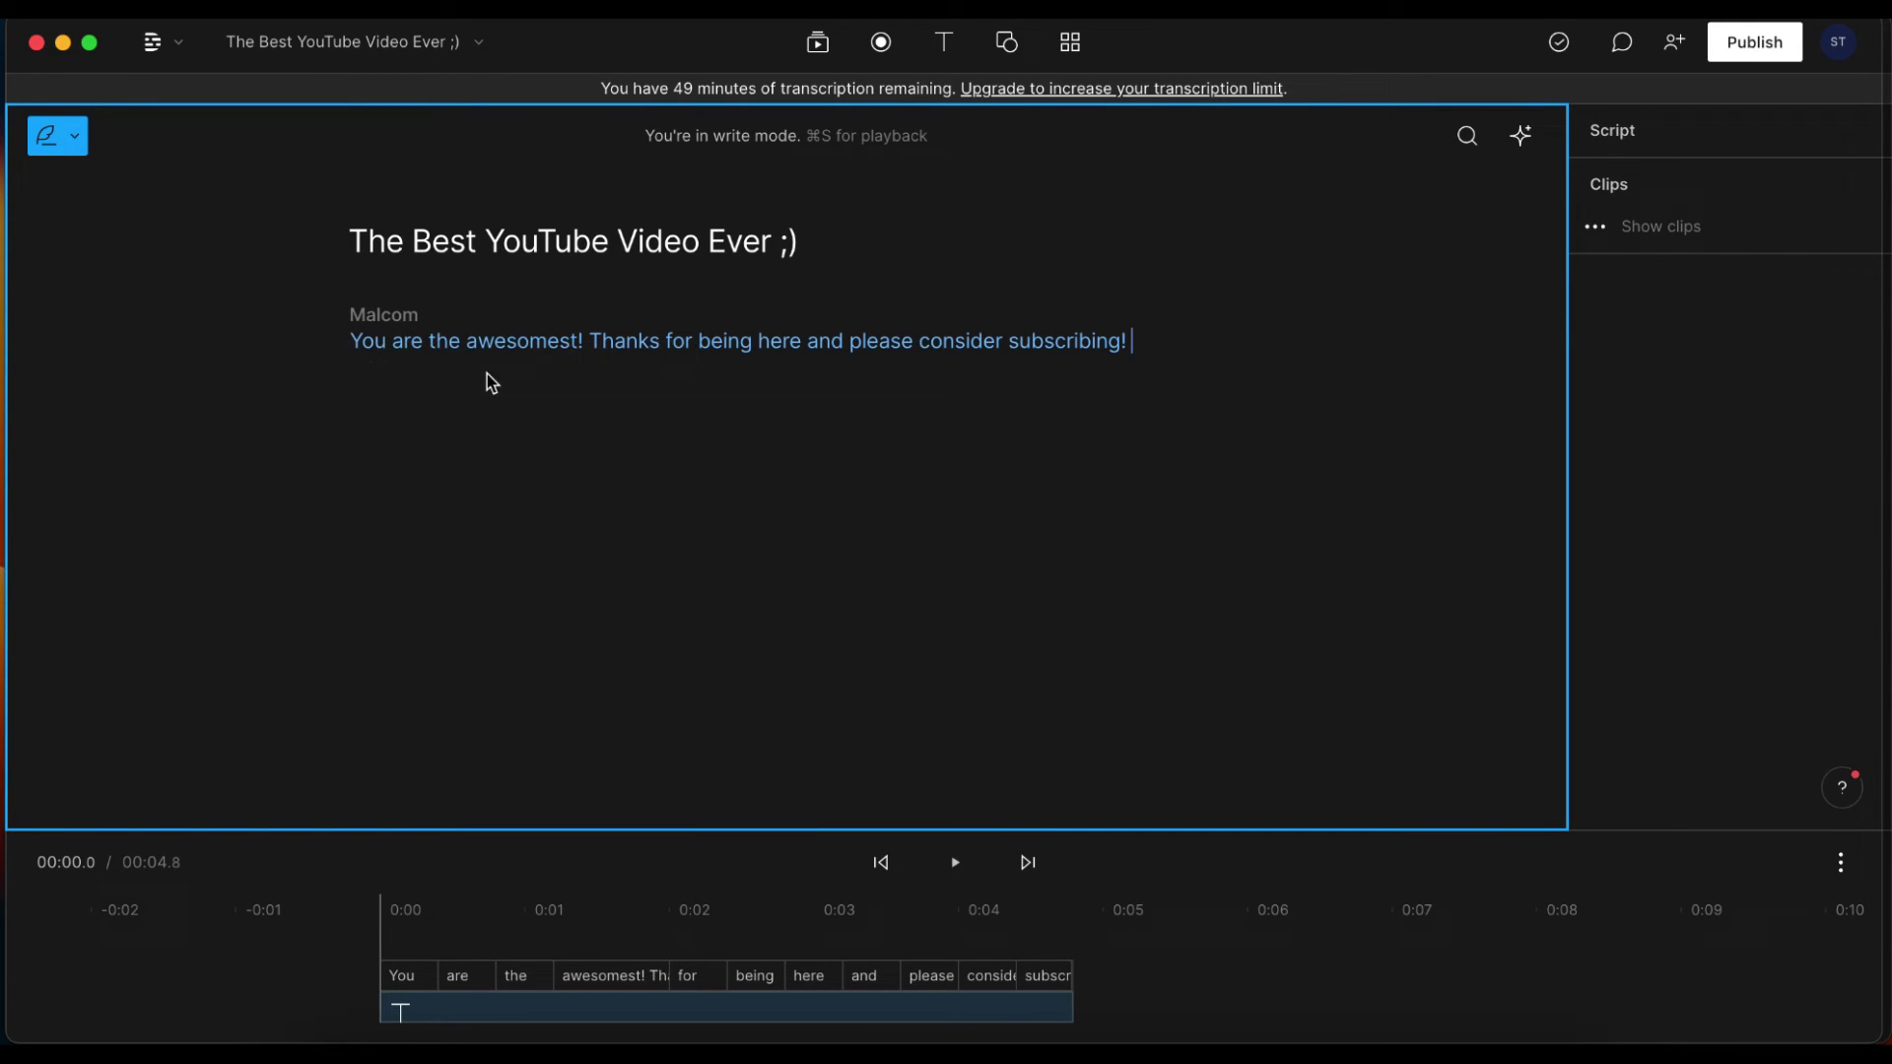
mouse_move(384, 315)
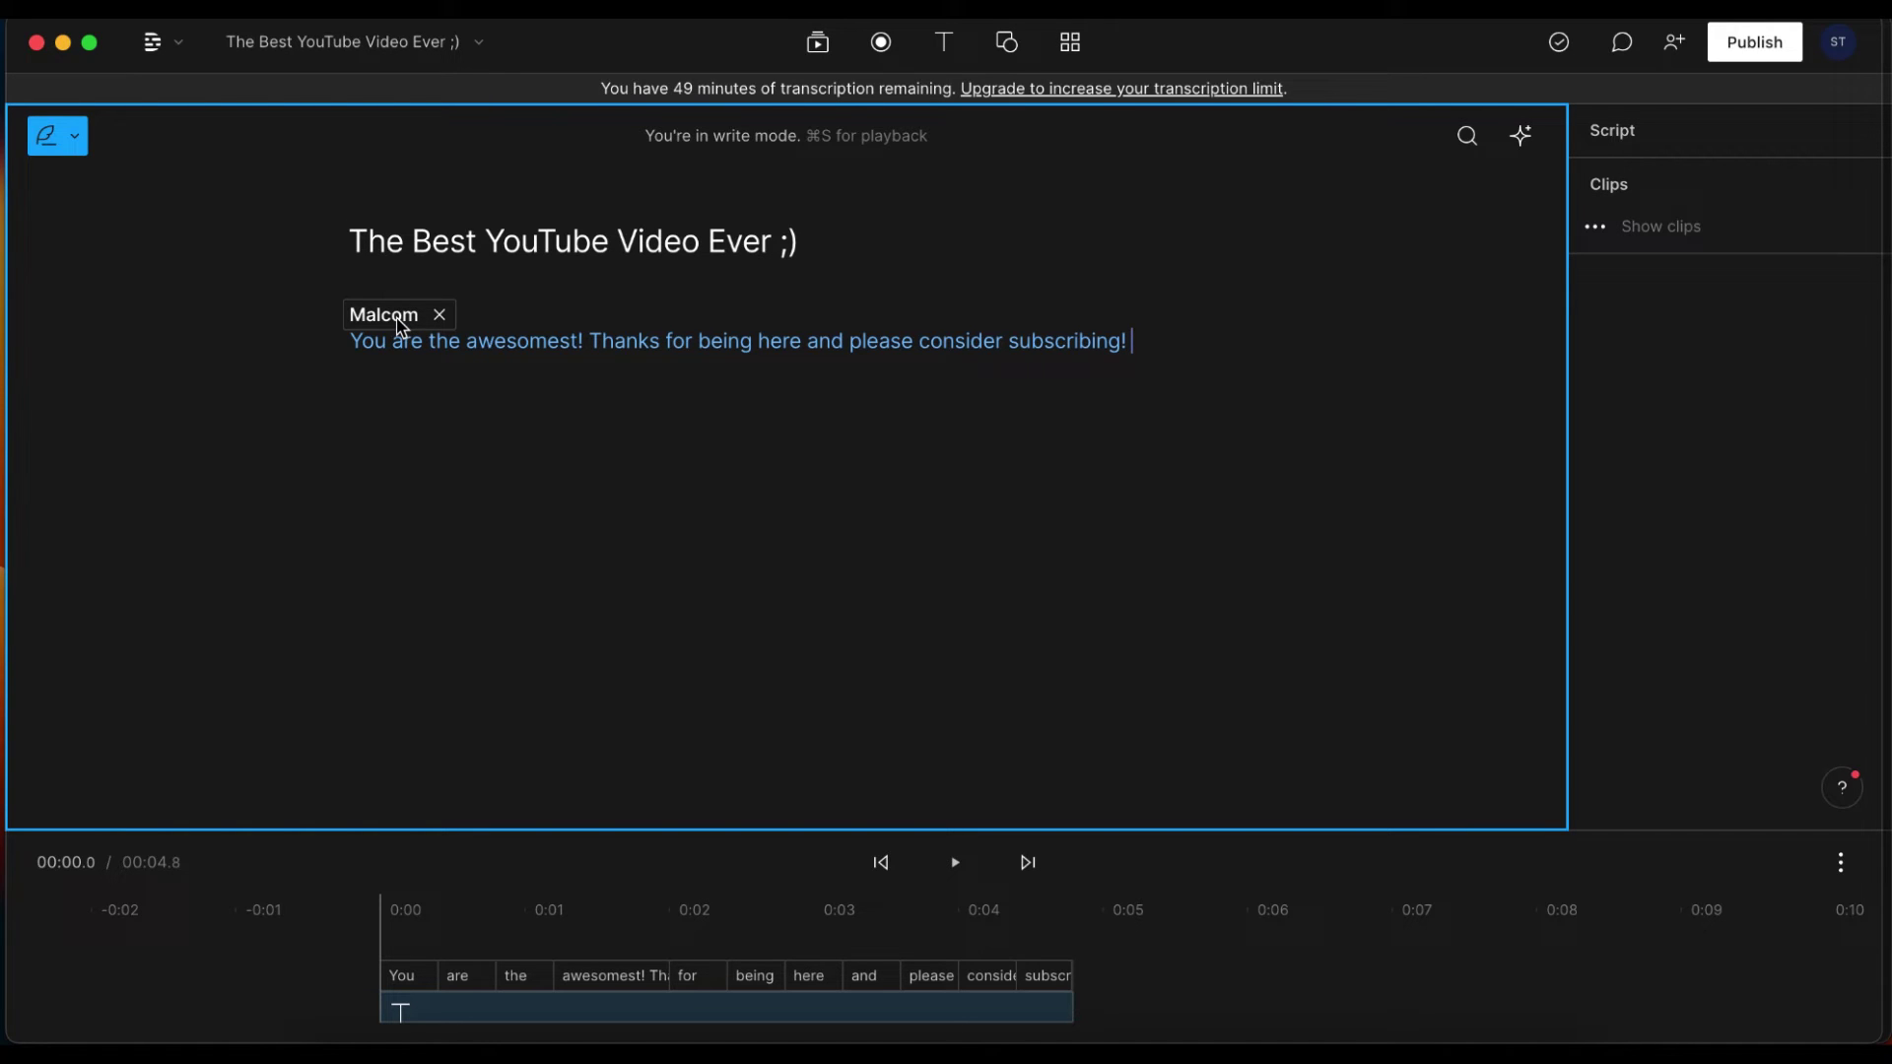
Step: Preview Malcom's Formal 2 voice style from Malcom's voice options
click(394, 314)
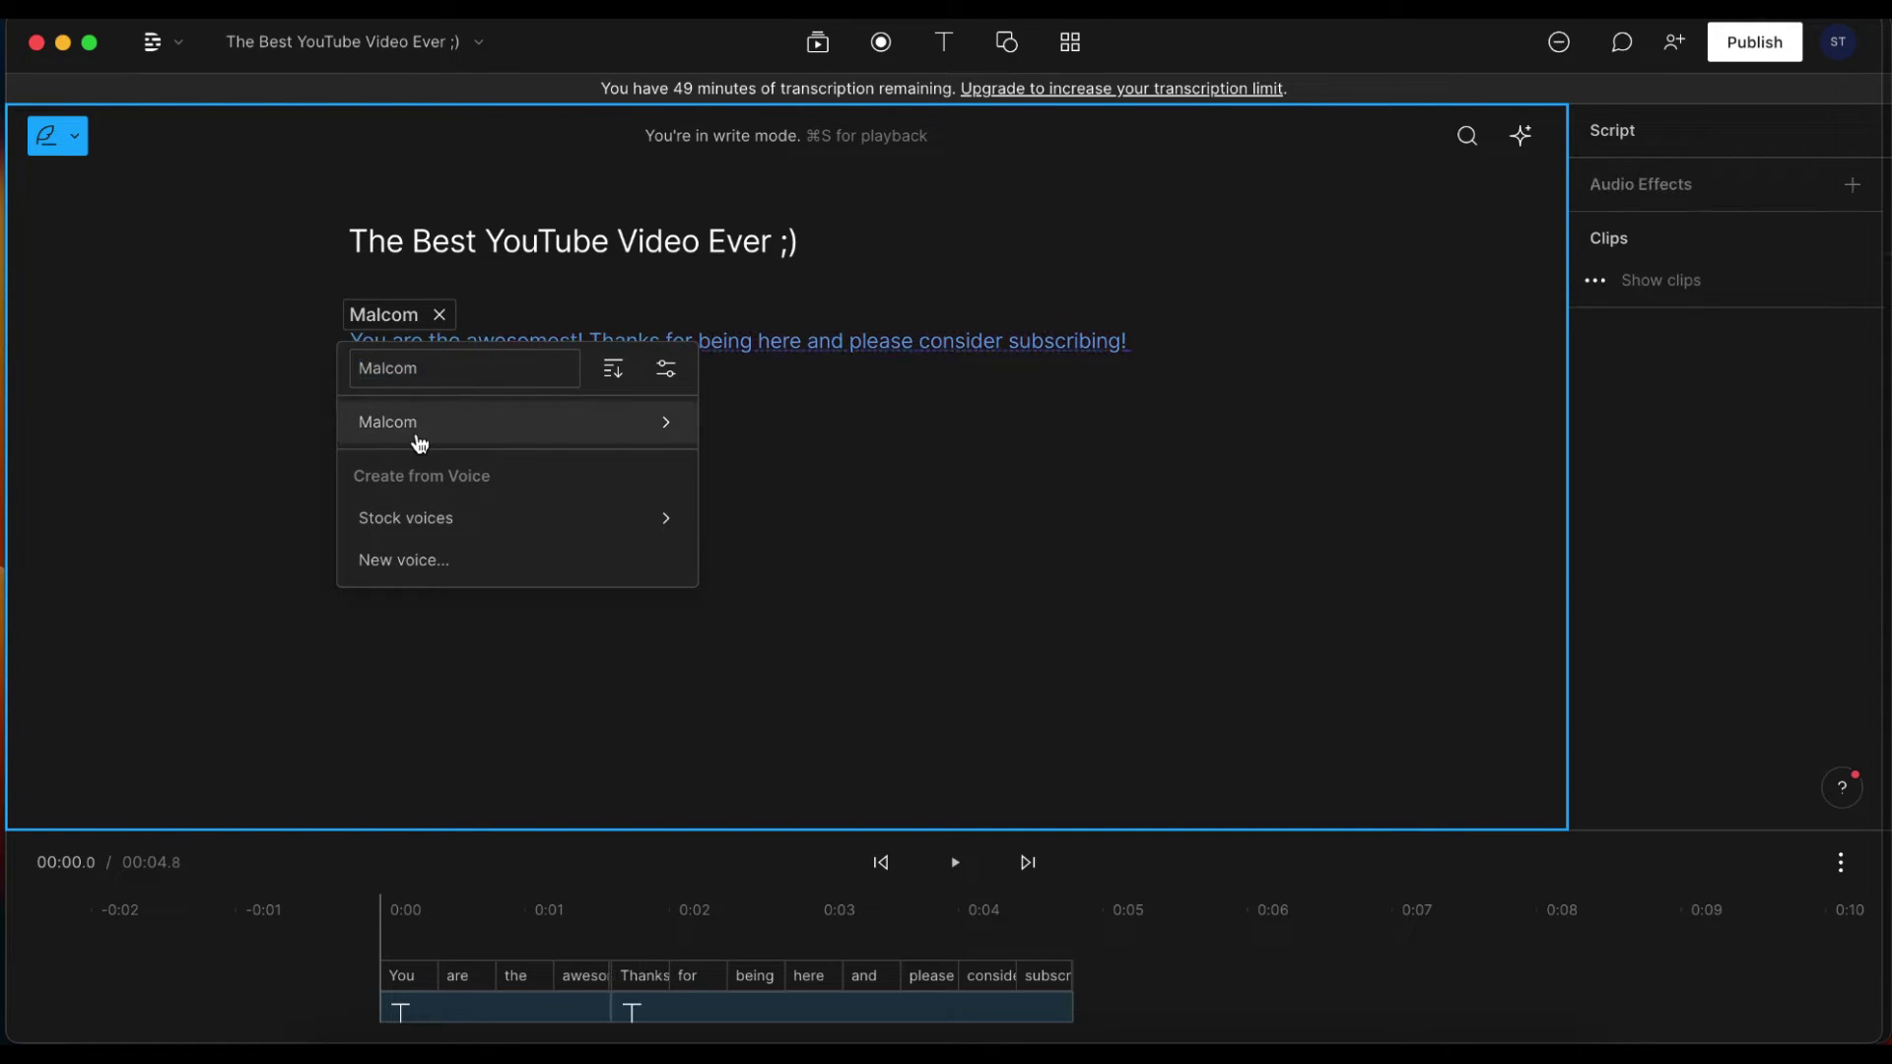
mouse_move(510, 422)
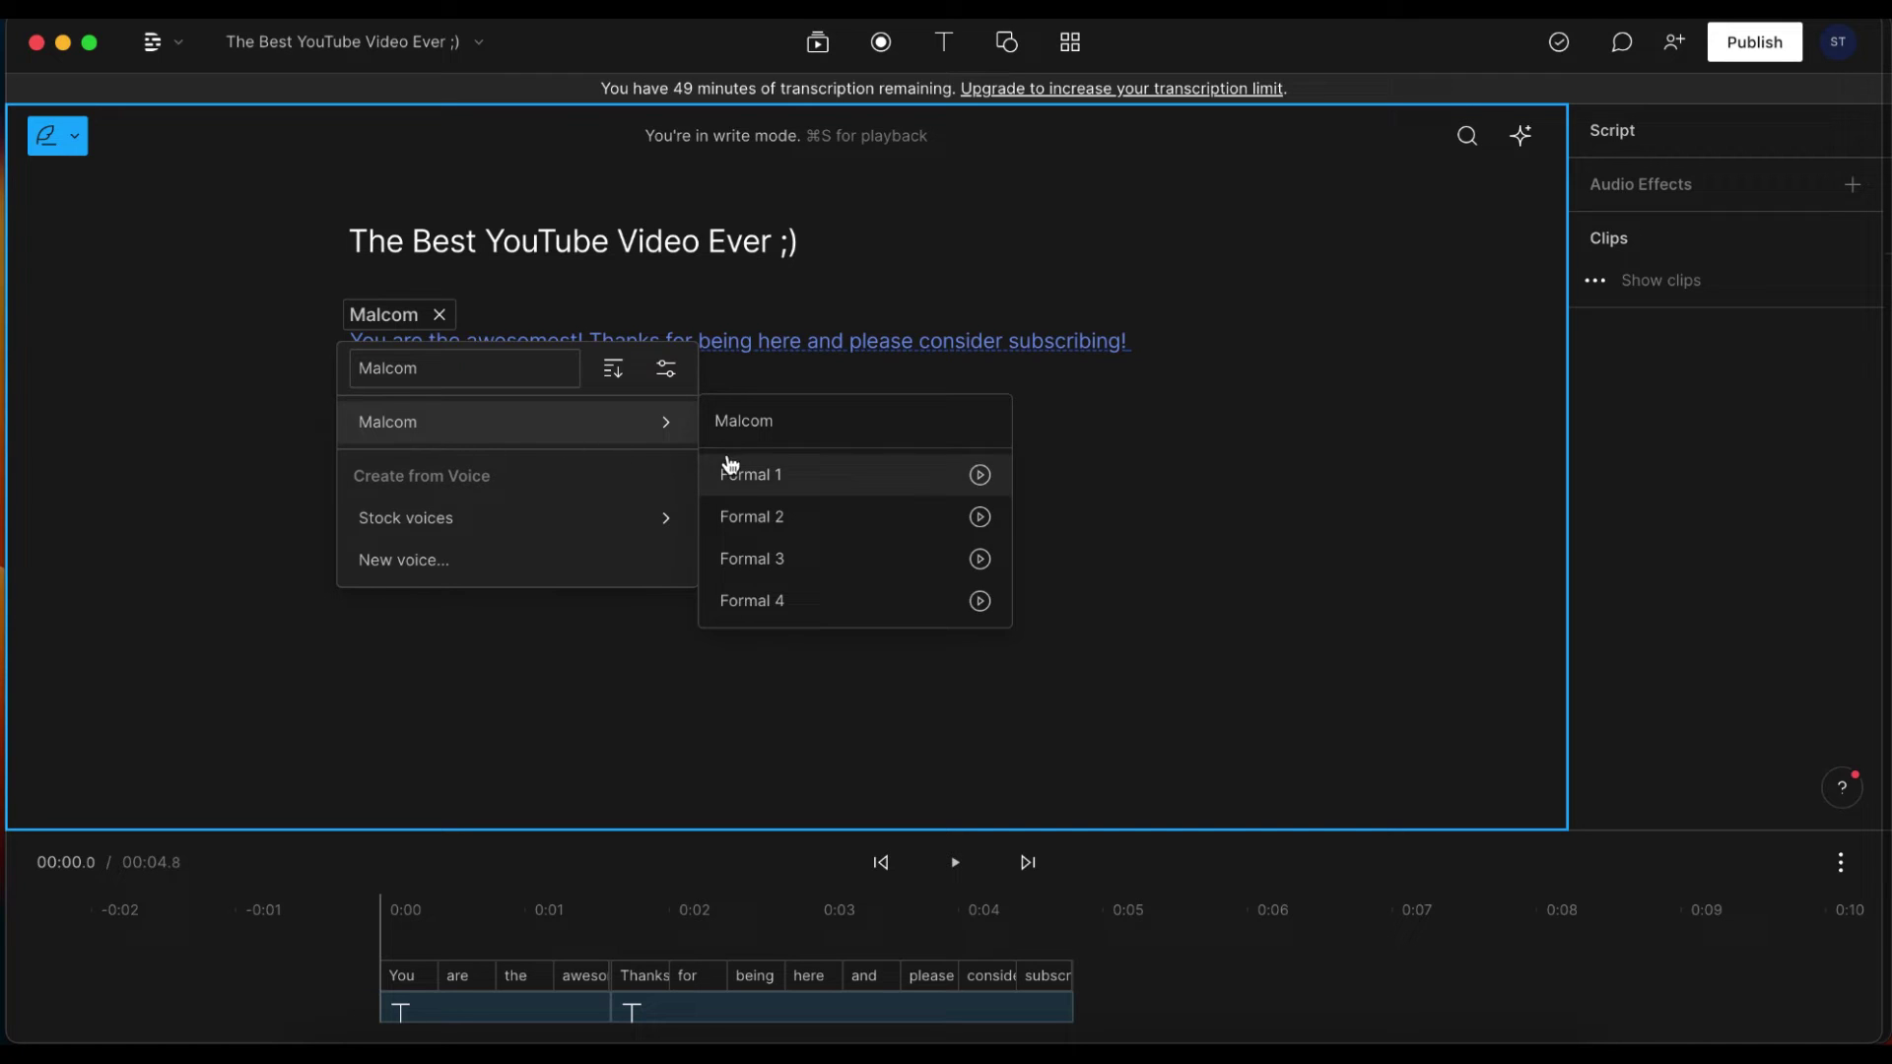
click(983, 522)
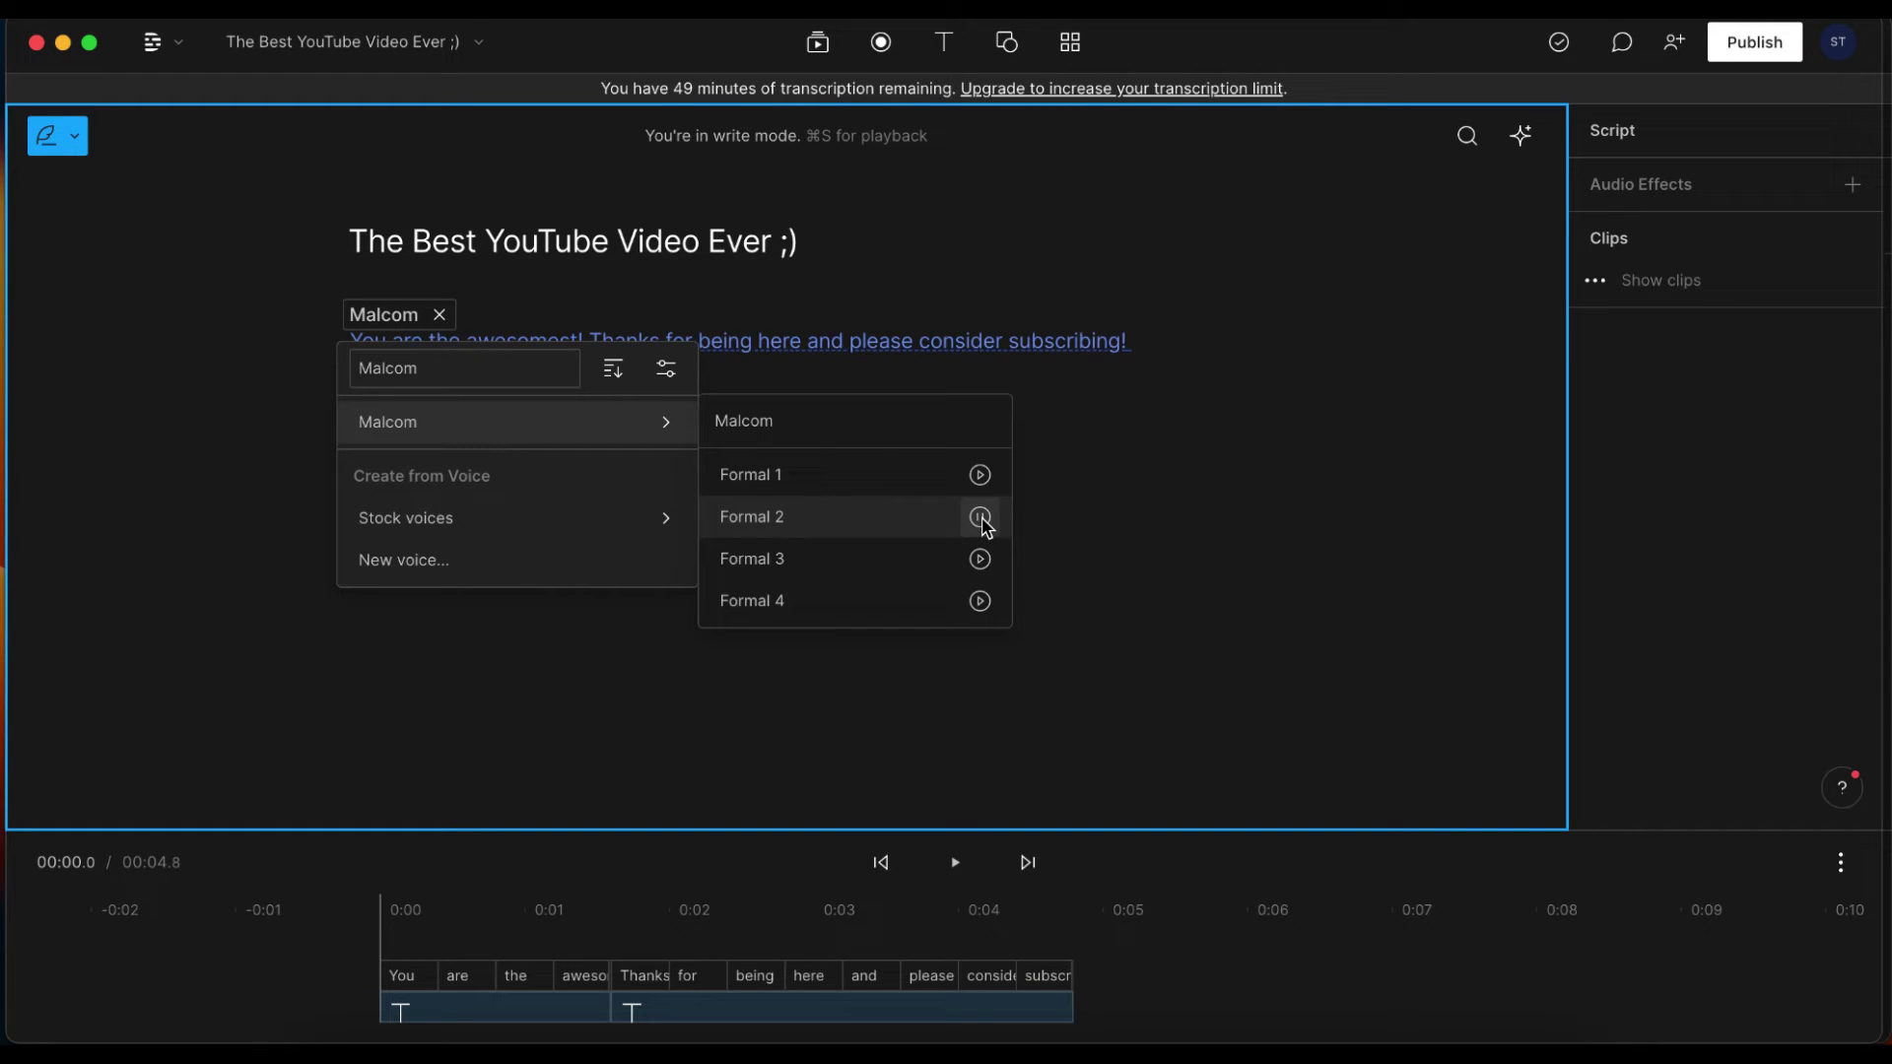
click(783, 537)
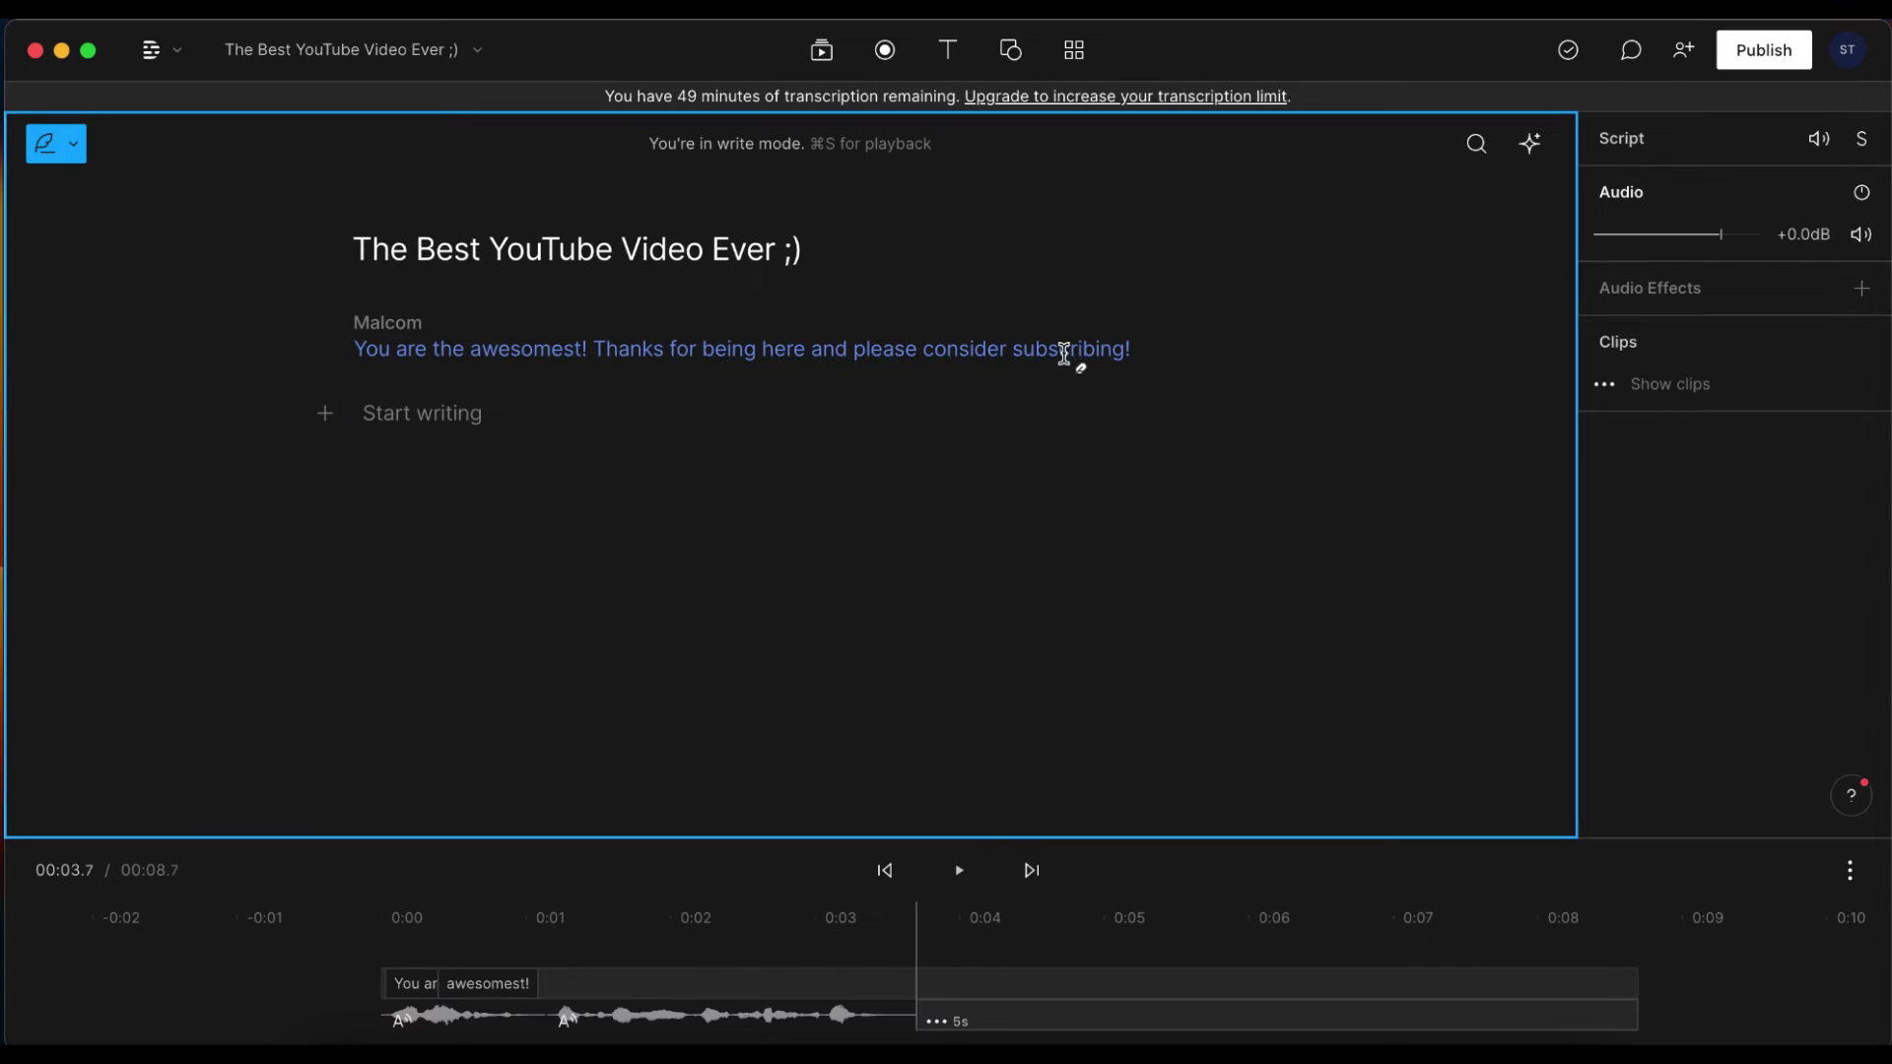
mouse_move(1144, 355)
mouse_down()
mouse_move(499, 346)
mouse_move(346, 363)
mouse_up()
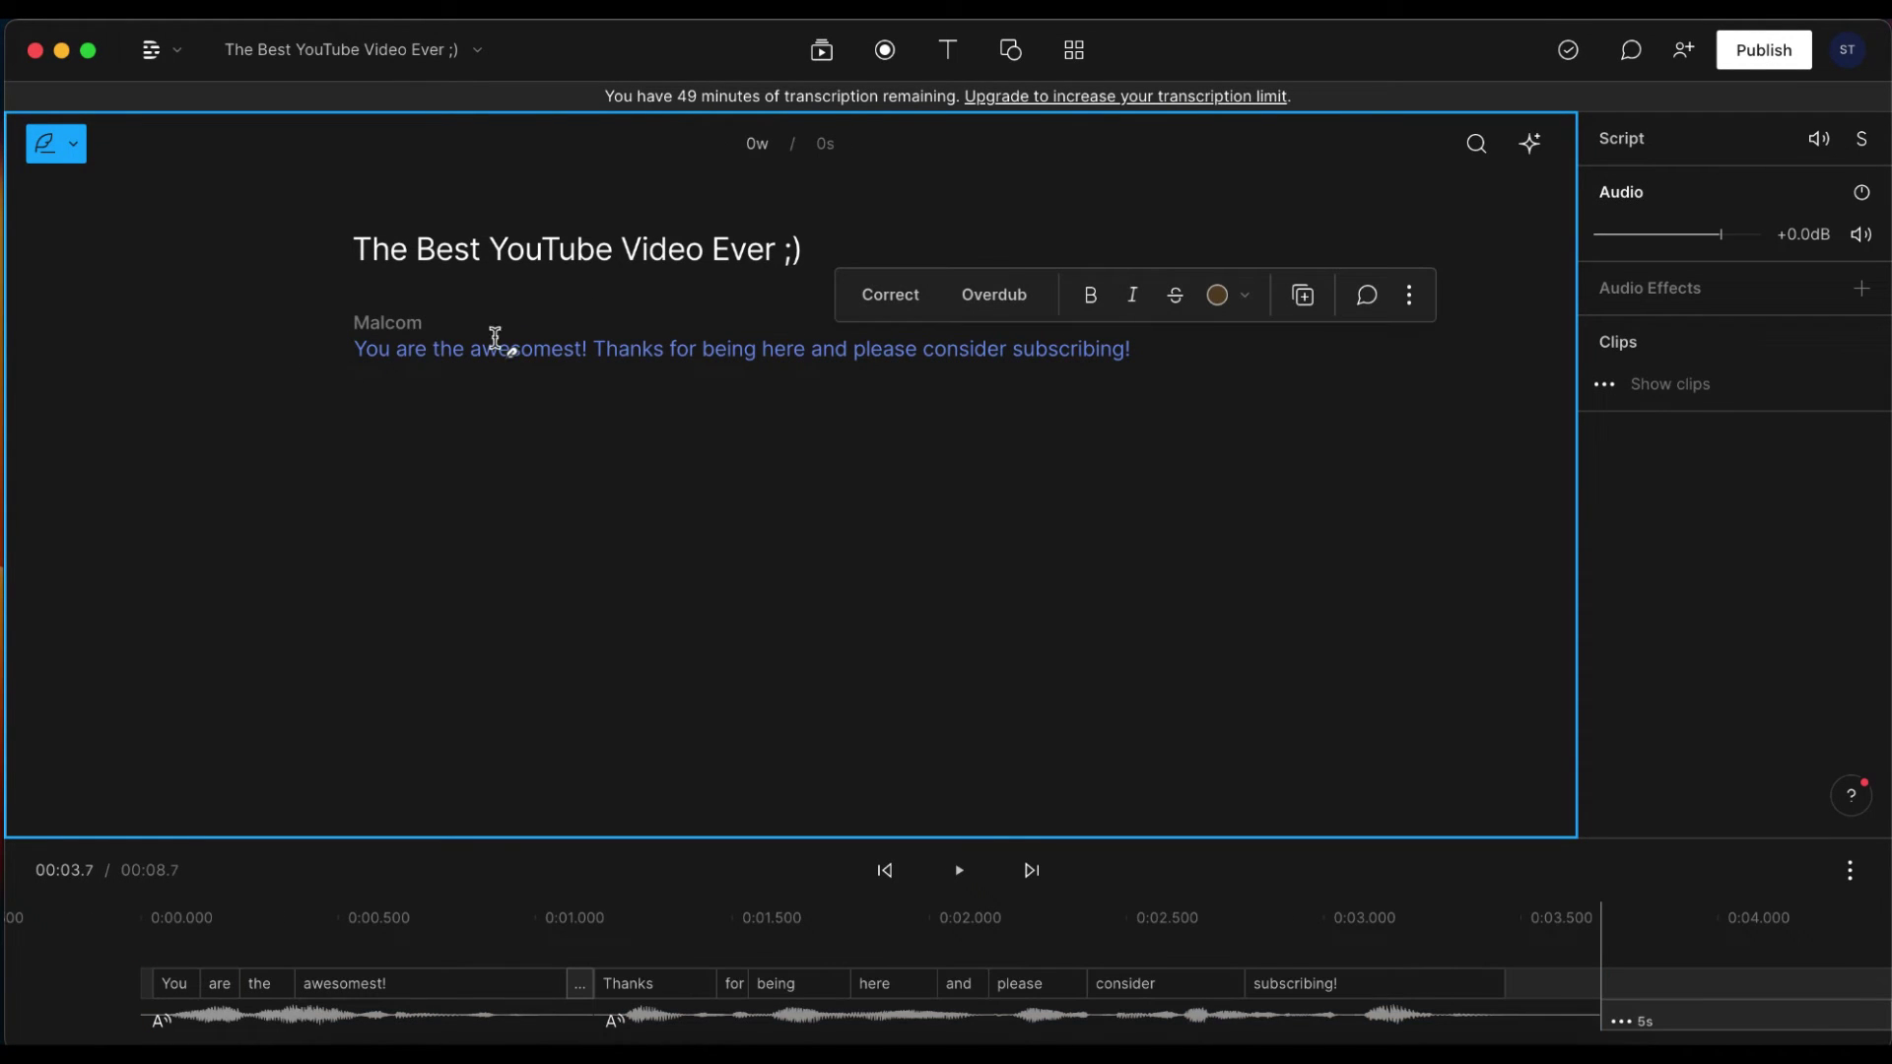
click(1408, 297)
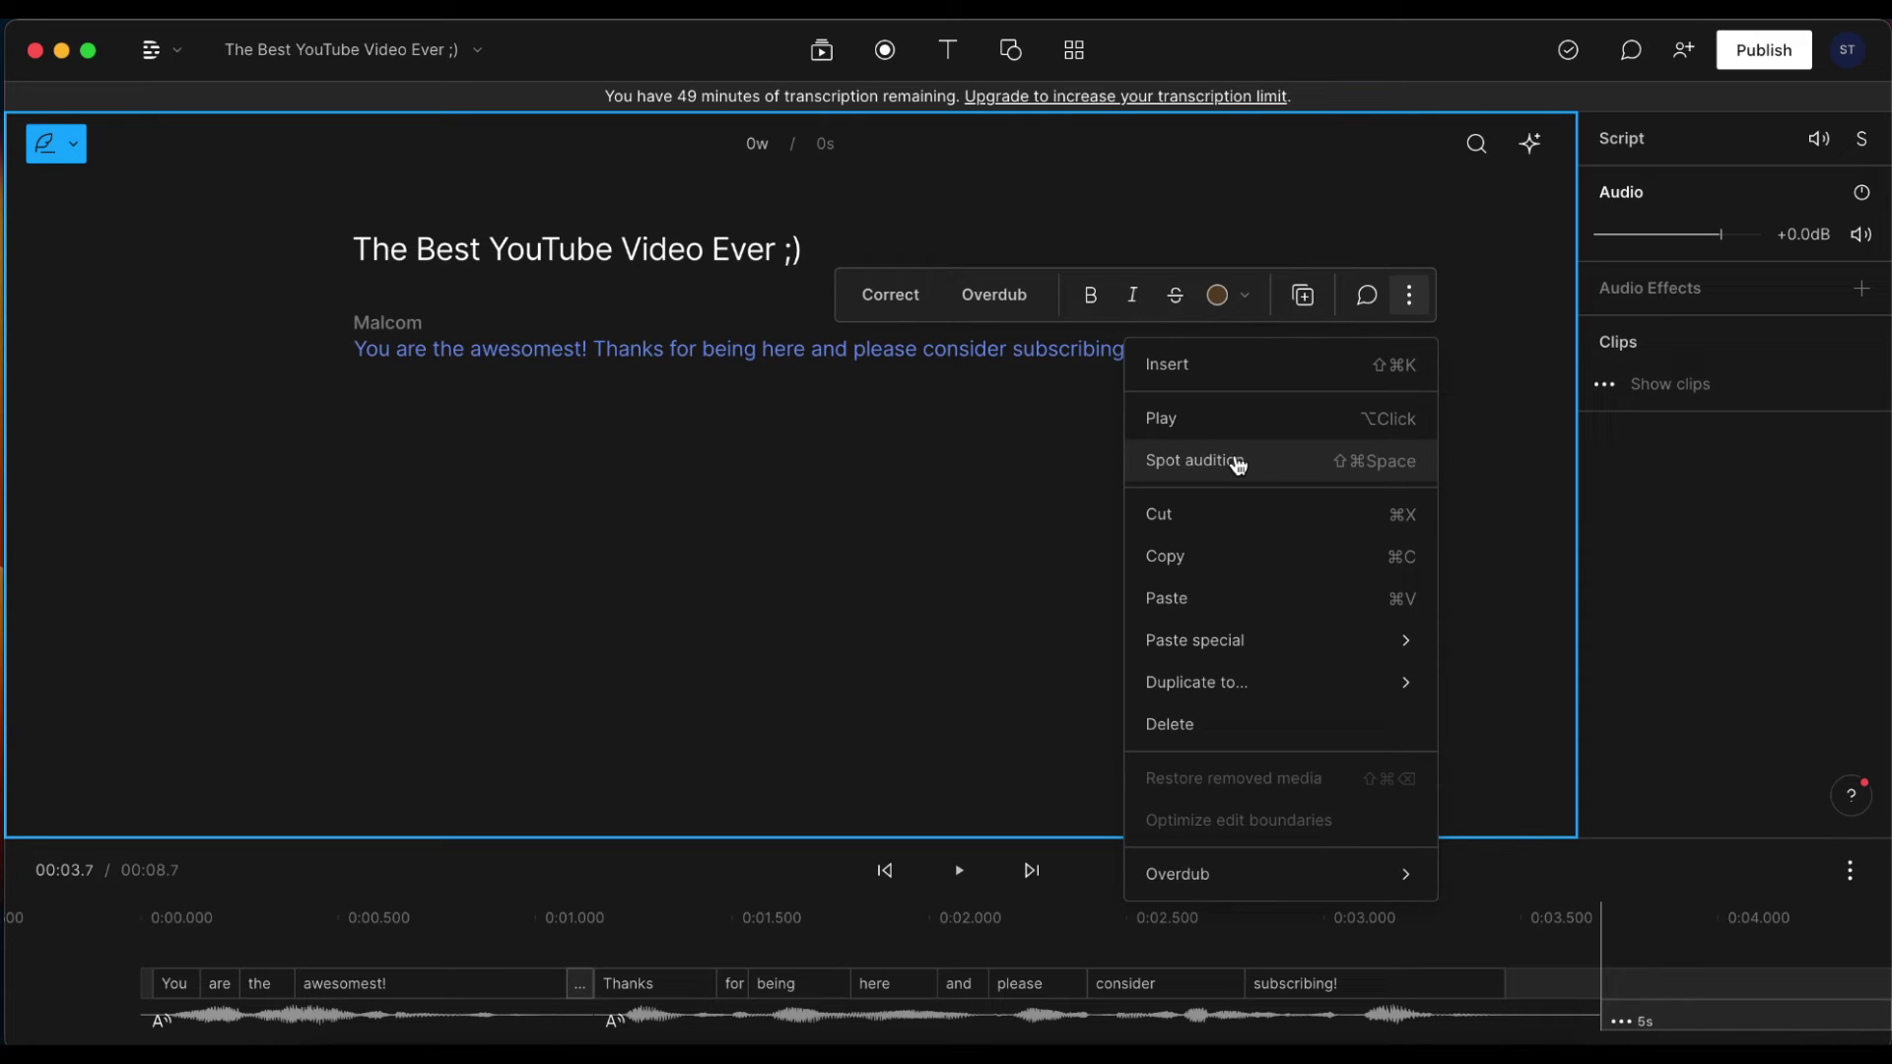
click(1238, 462)
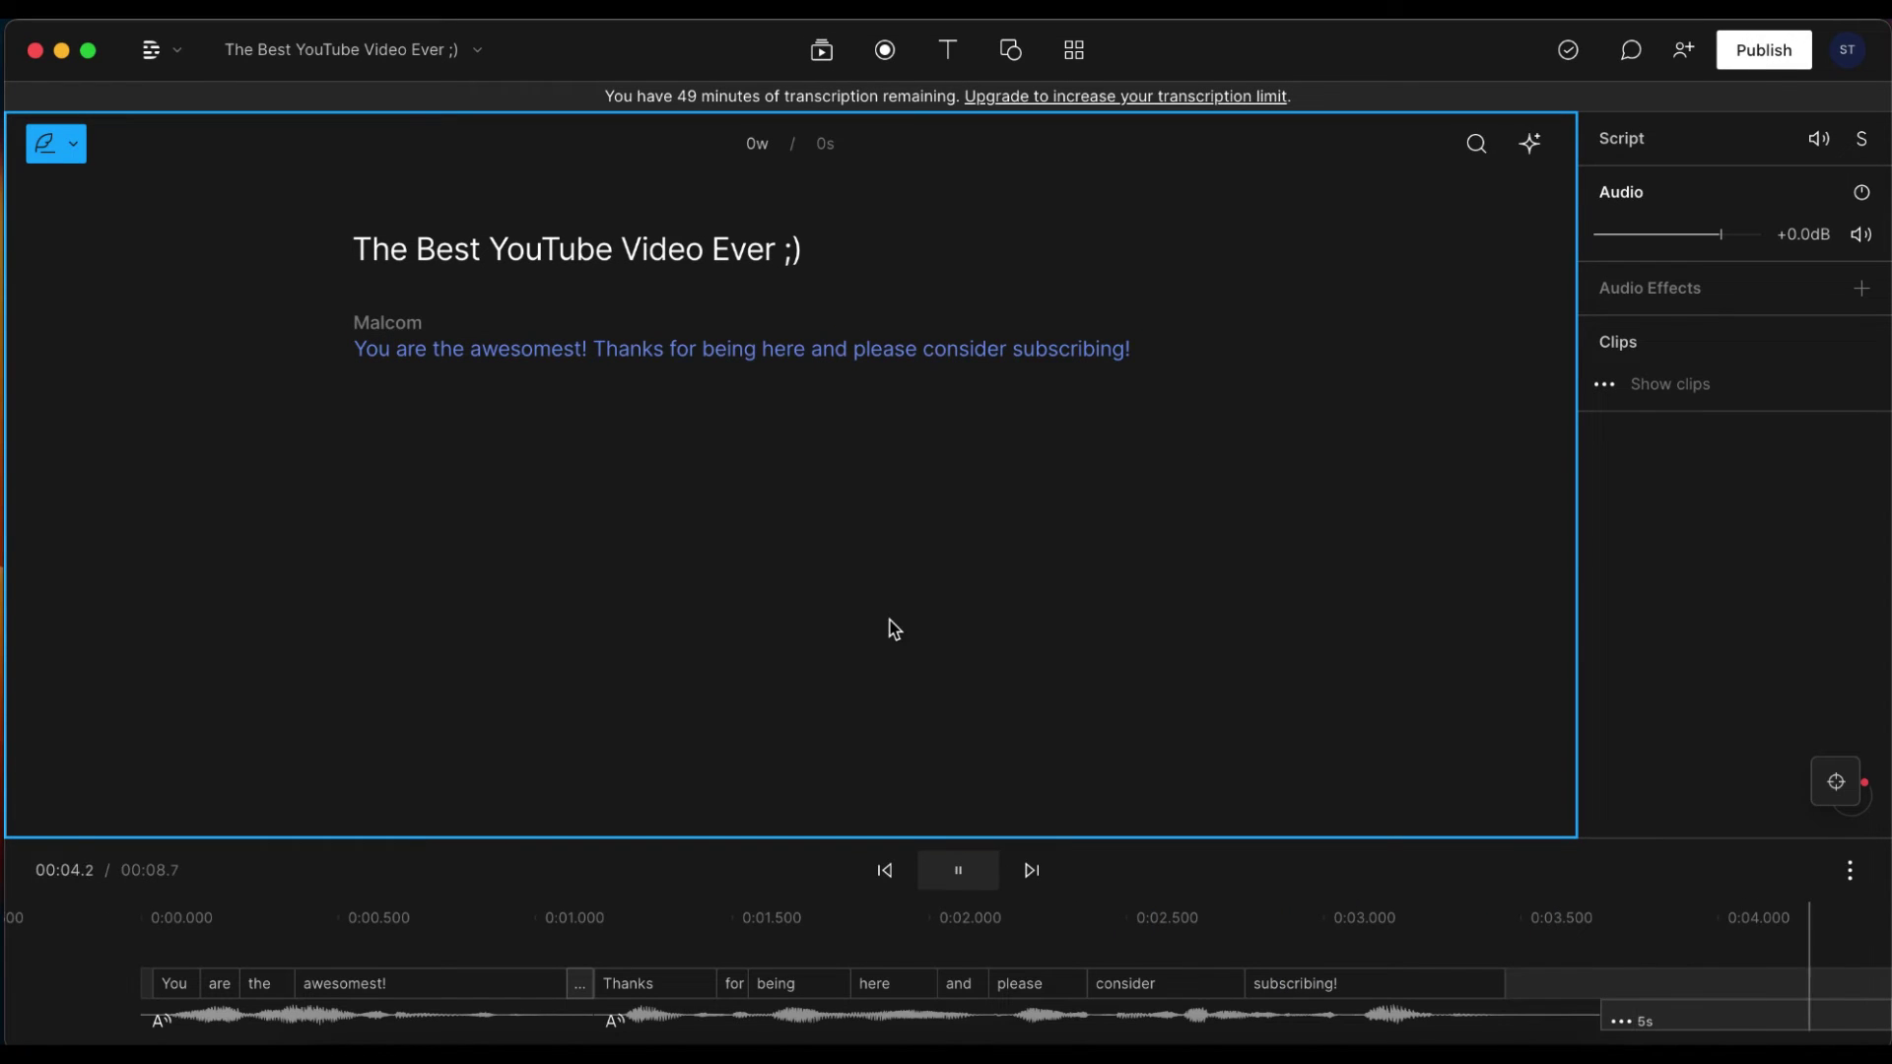
click(959, 880)
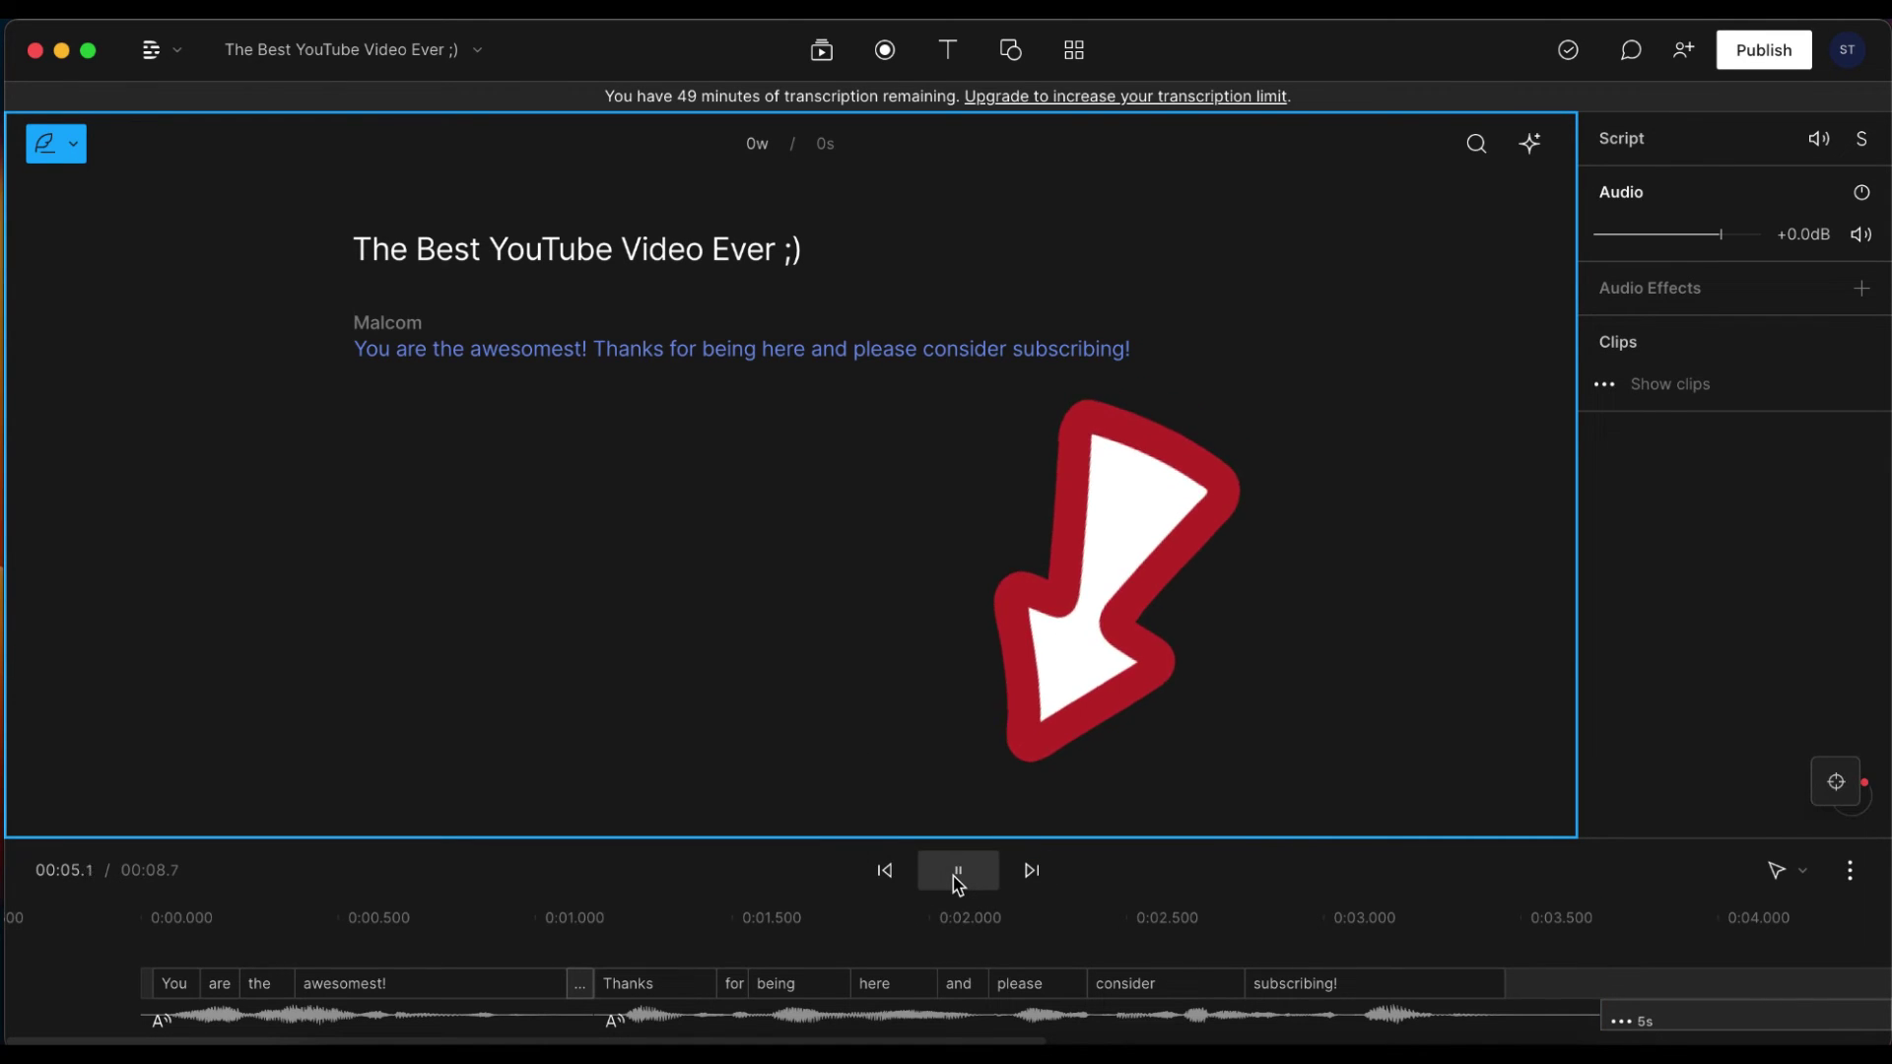
click(959, 872)
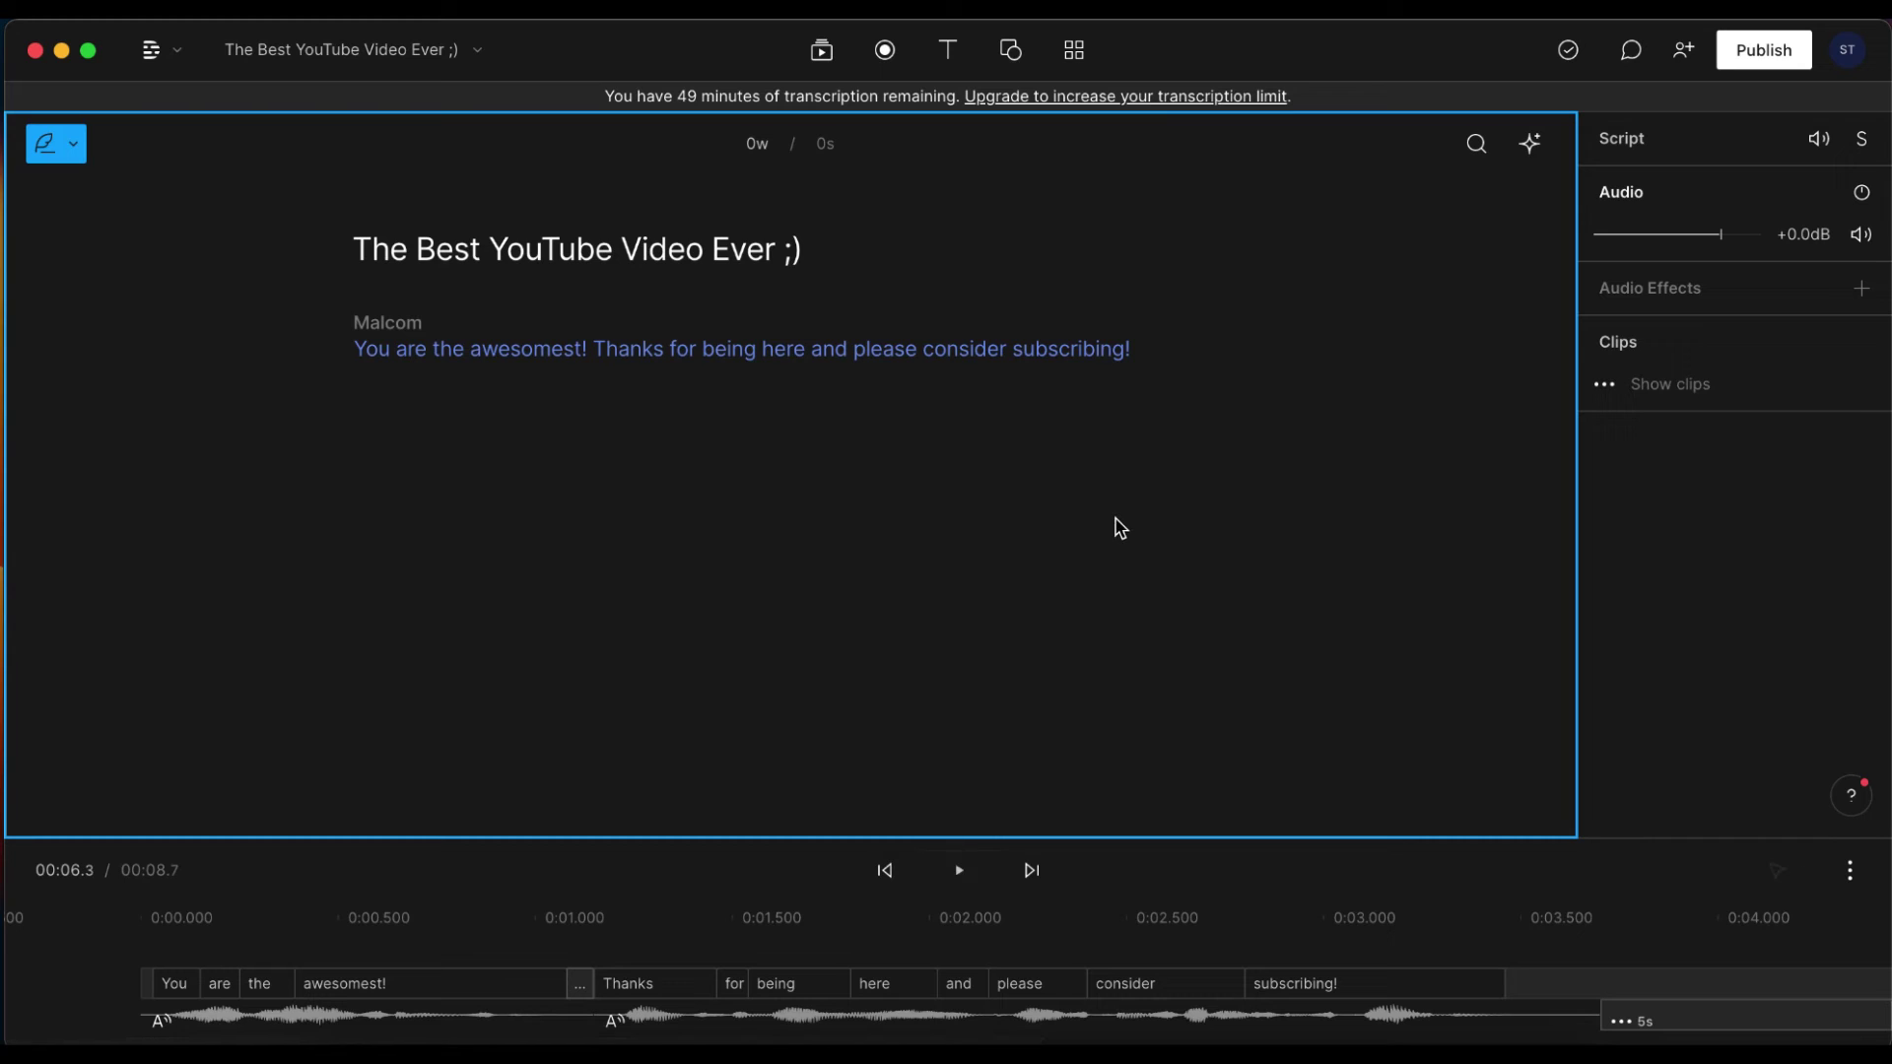
click(1141, 351)
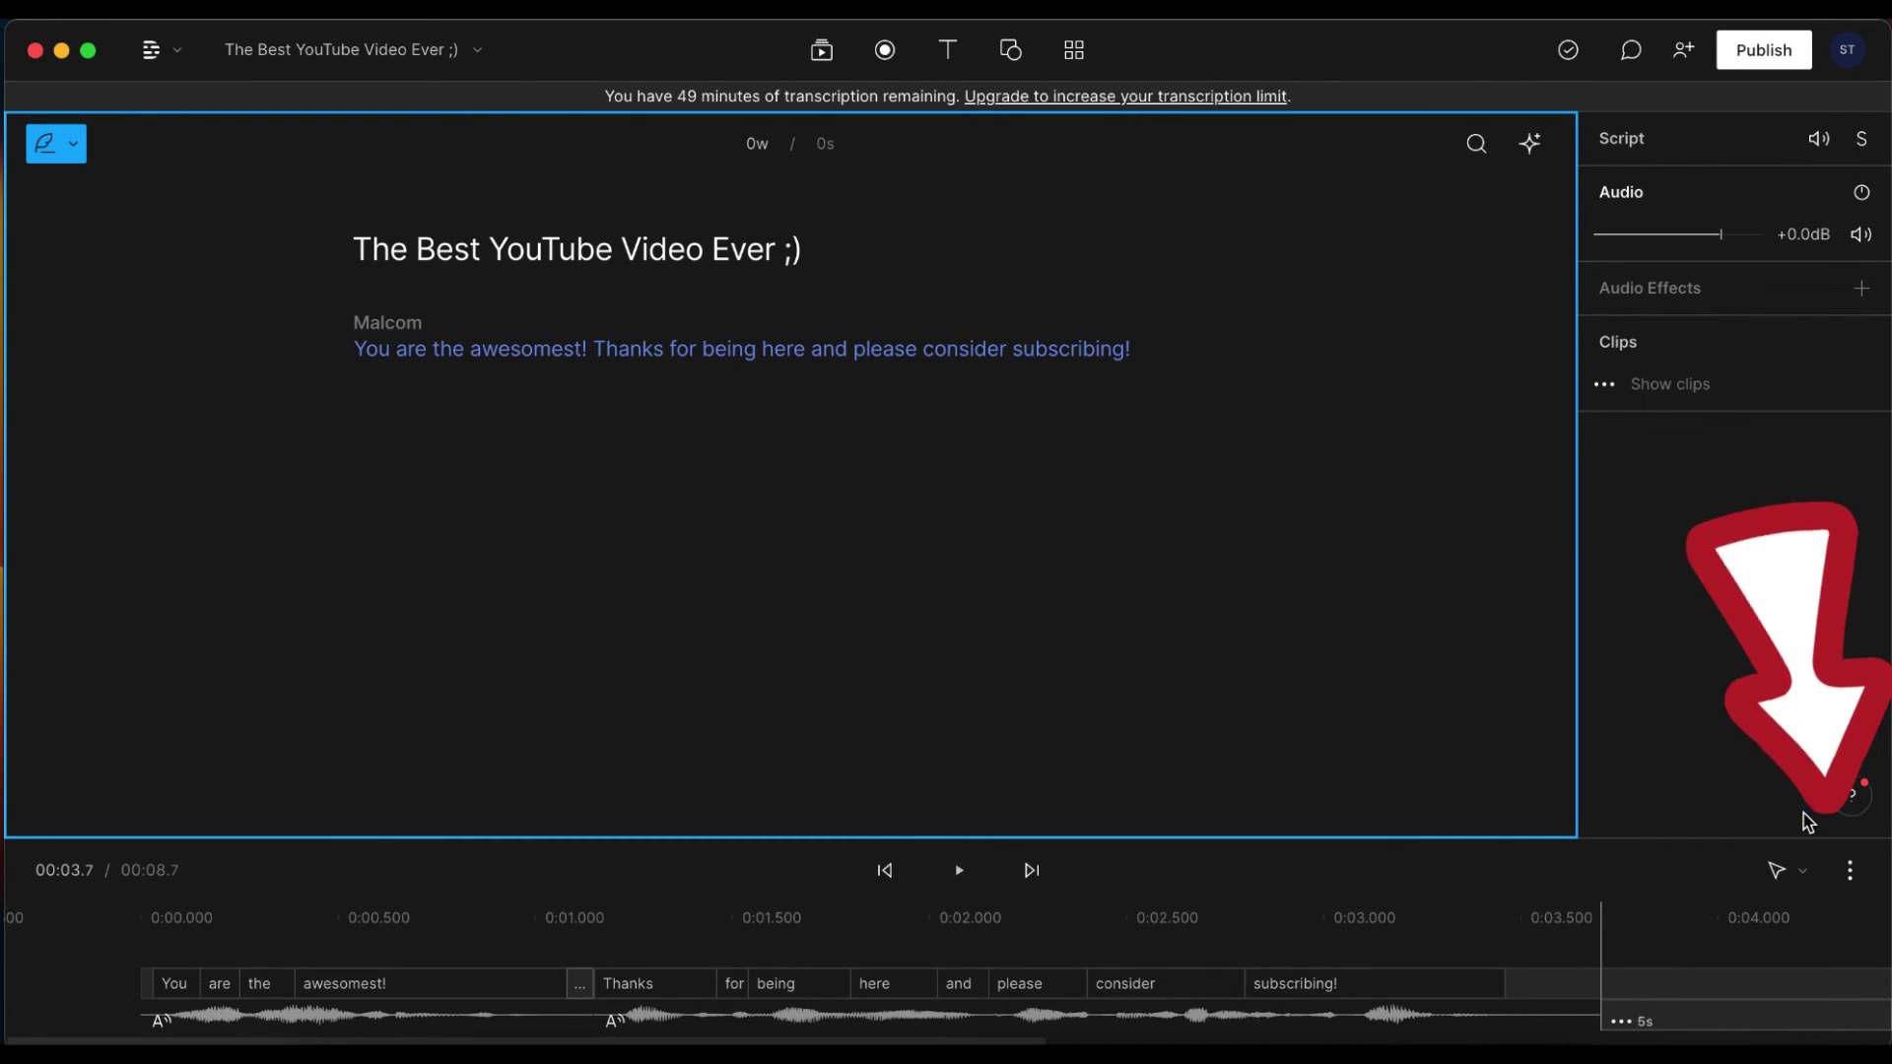
click(1851, 873)
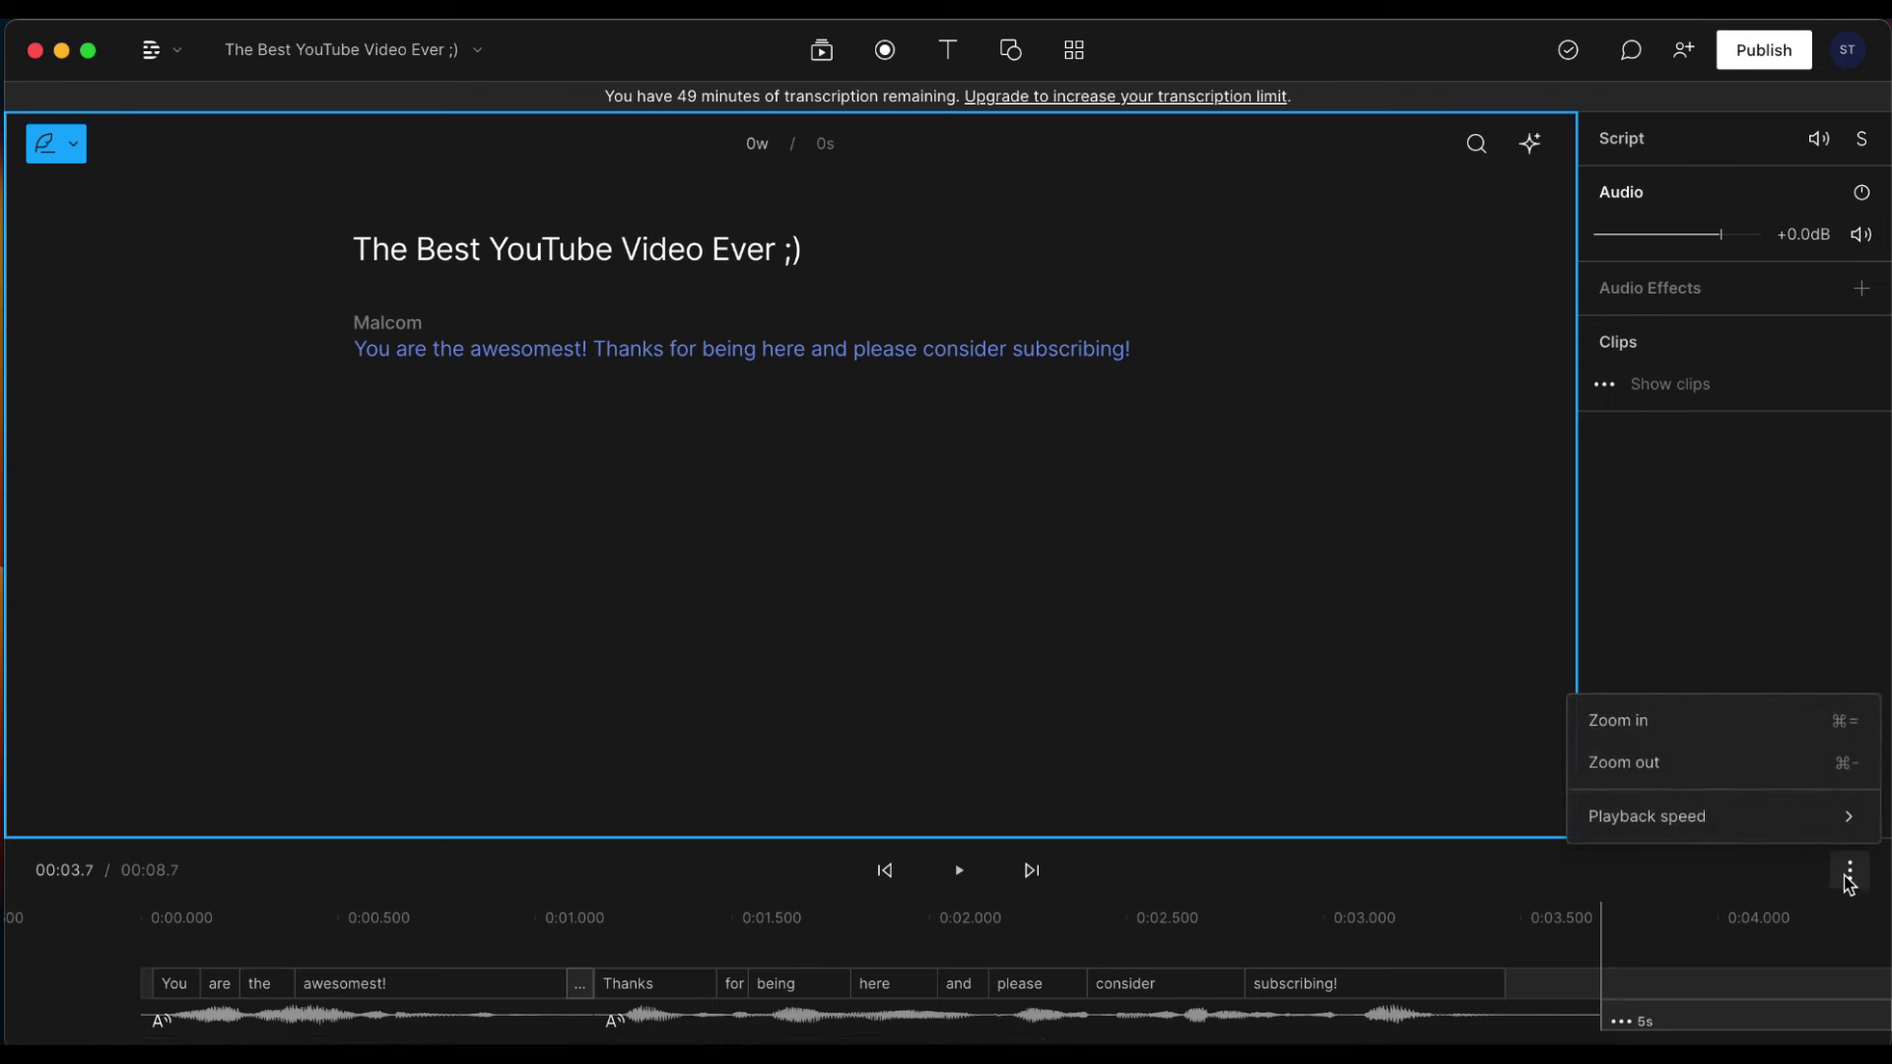
mouse_move(1715, 815)
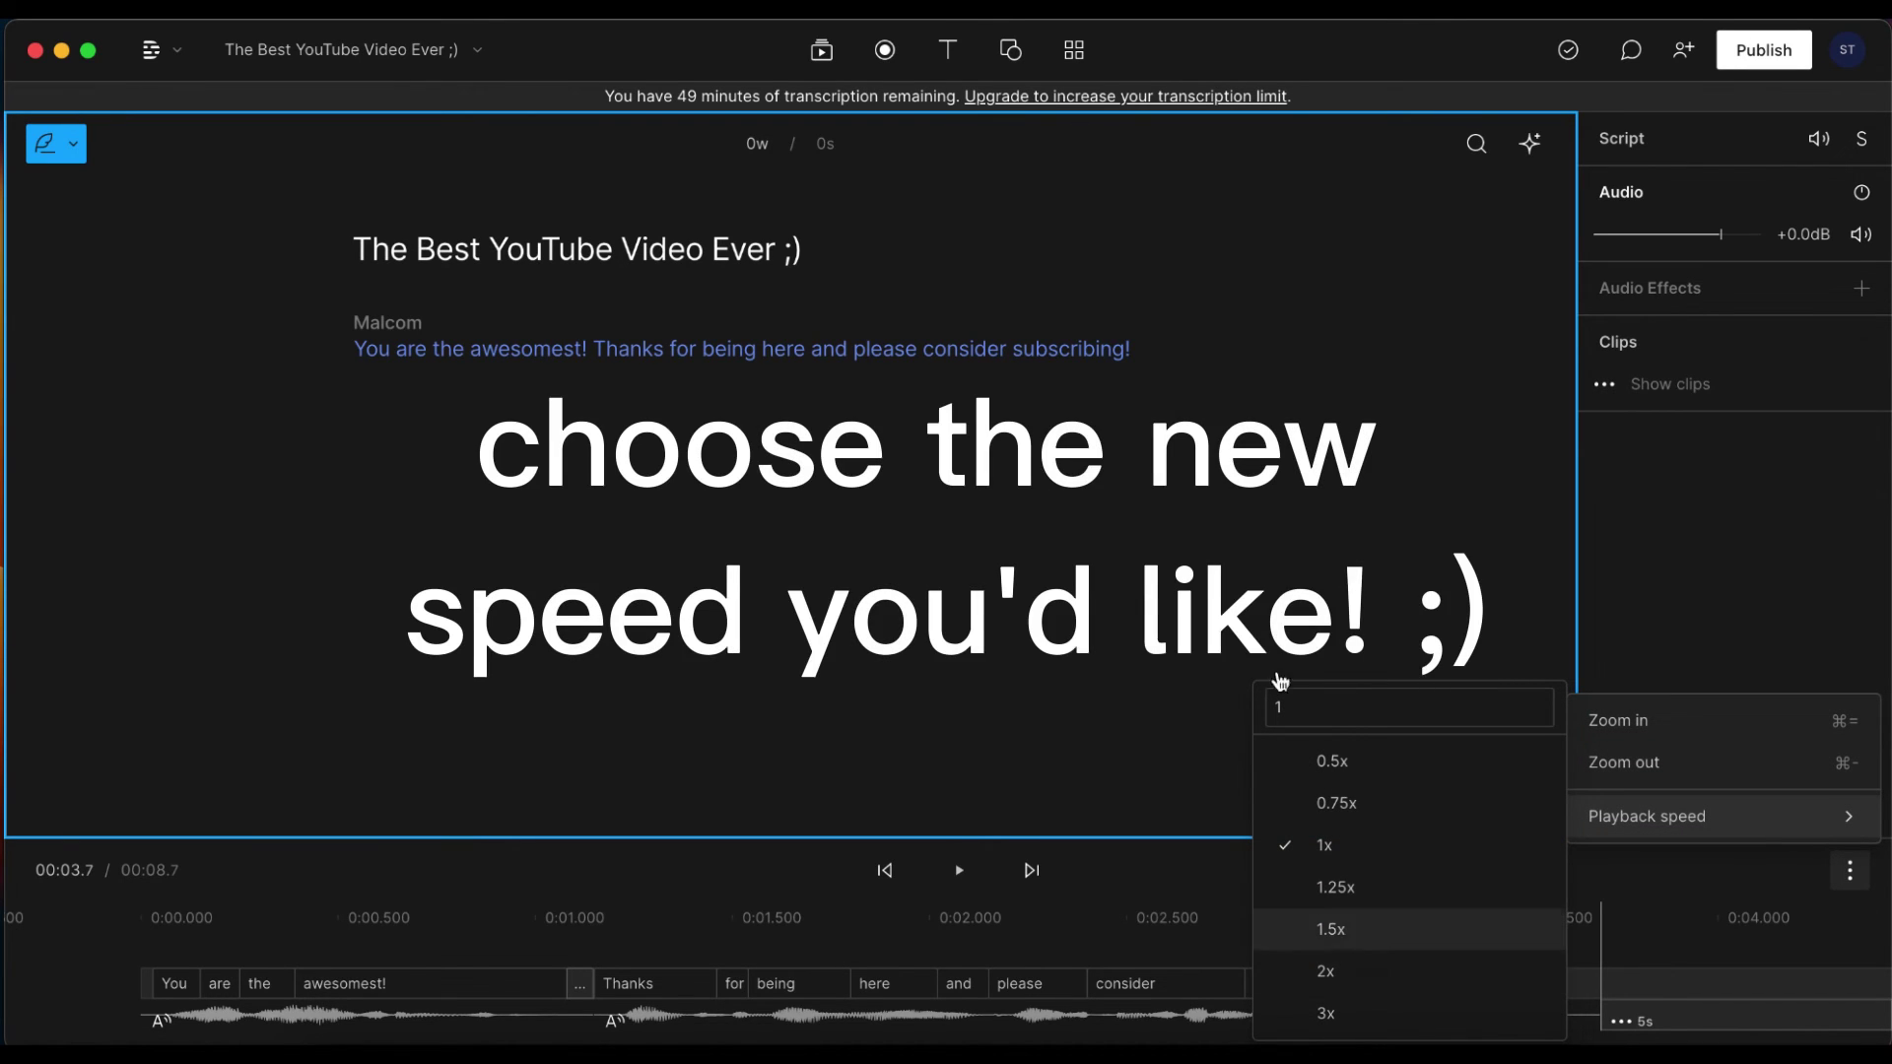
click(1281, 678)
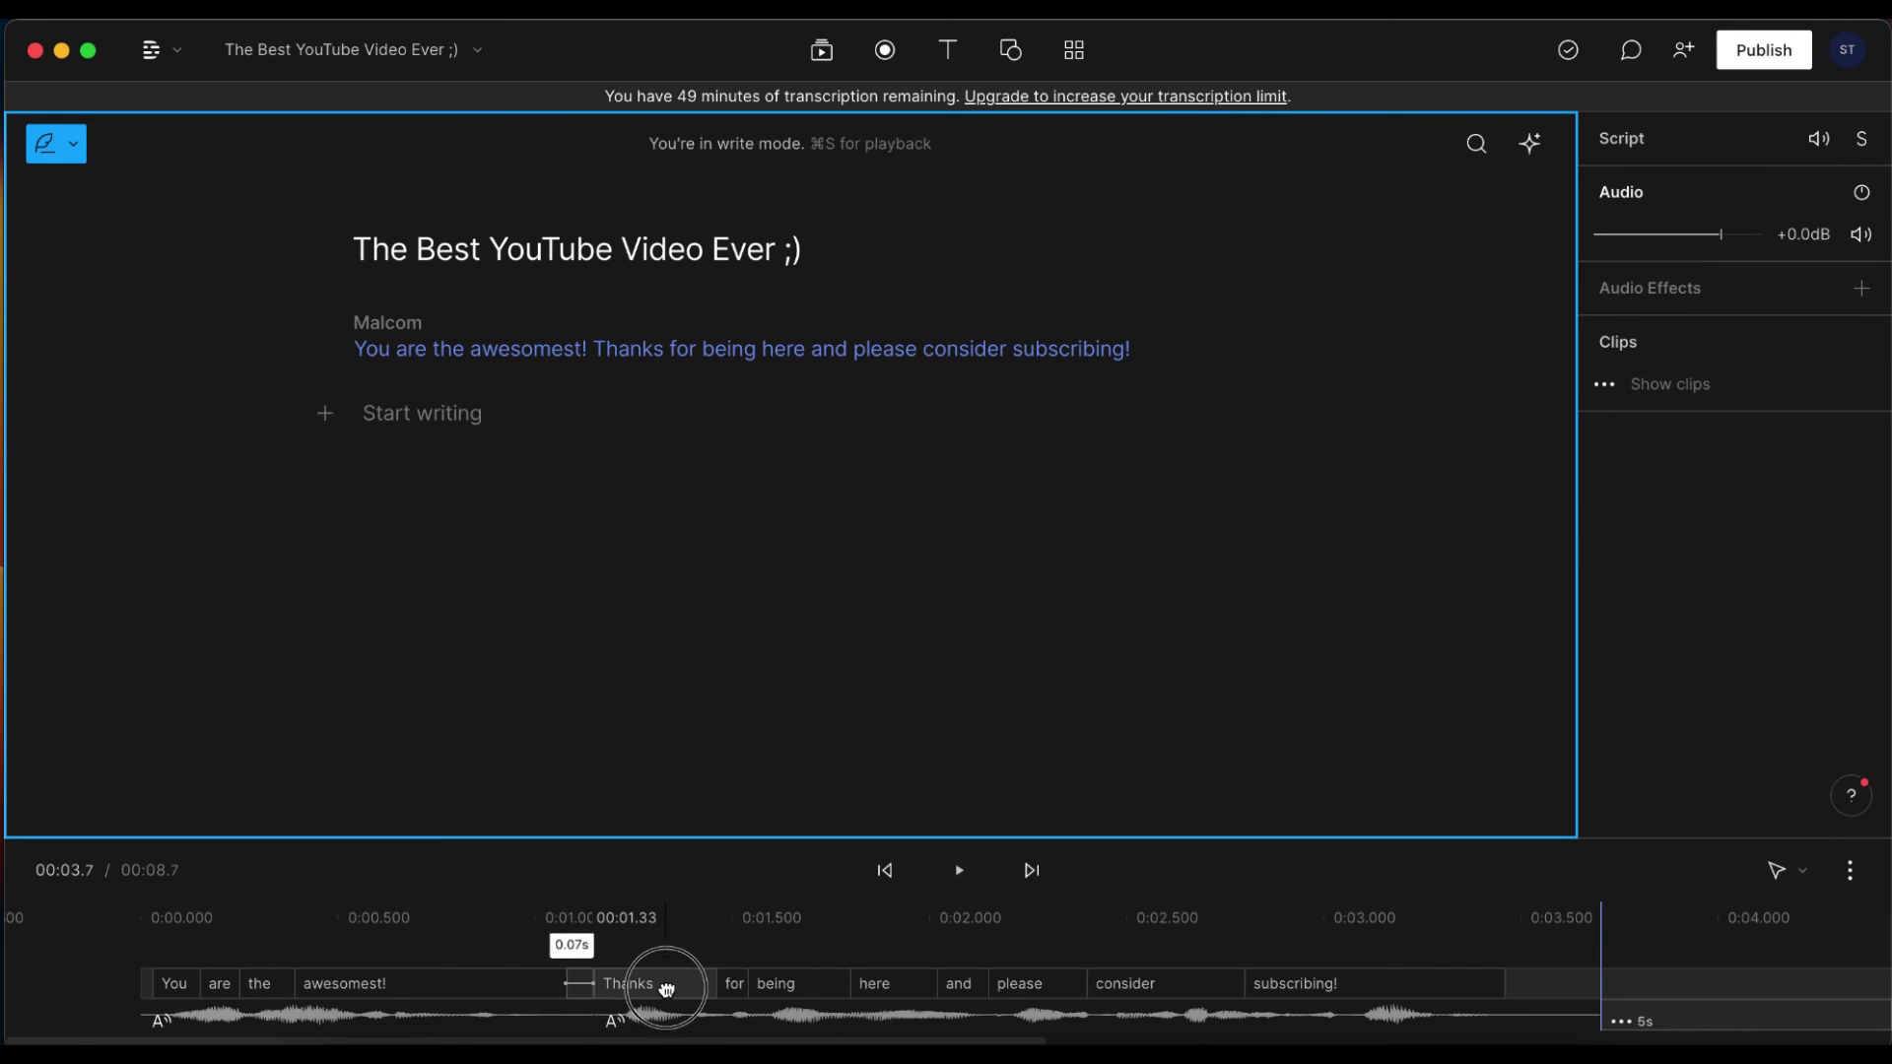
Step: Widen the gap before 'Thanks' in the timeline and play the line back
mouse_move(668, 987)
mouse_down()
mouse_move(559, 997)
mouse_move(741, 999)
mouse_move(674, 1007)
mouse_move(710, 1005)
mouse_up()
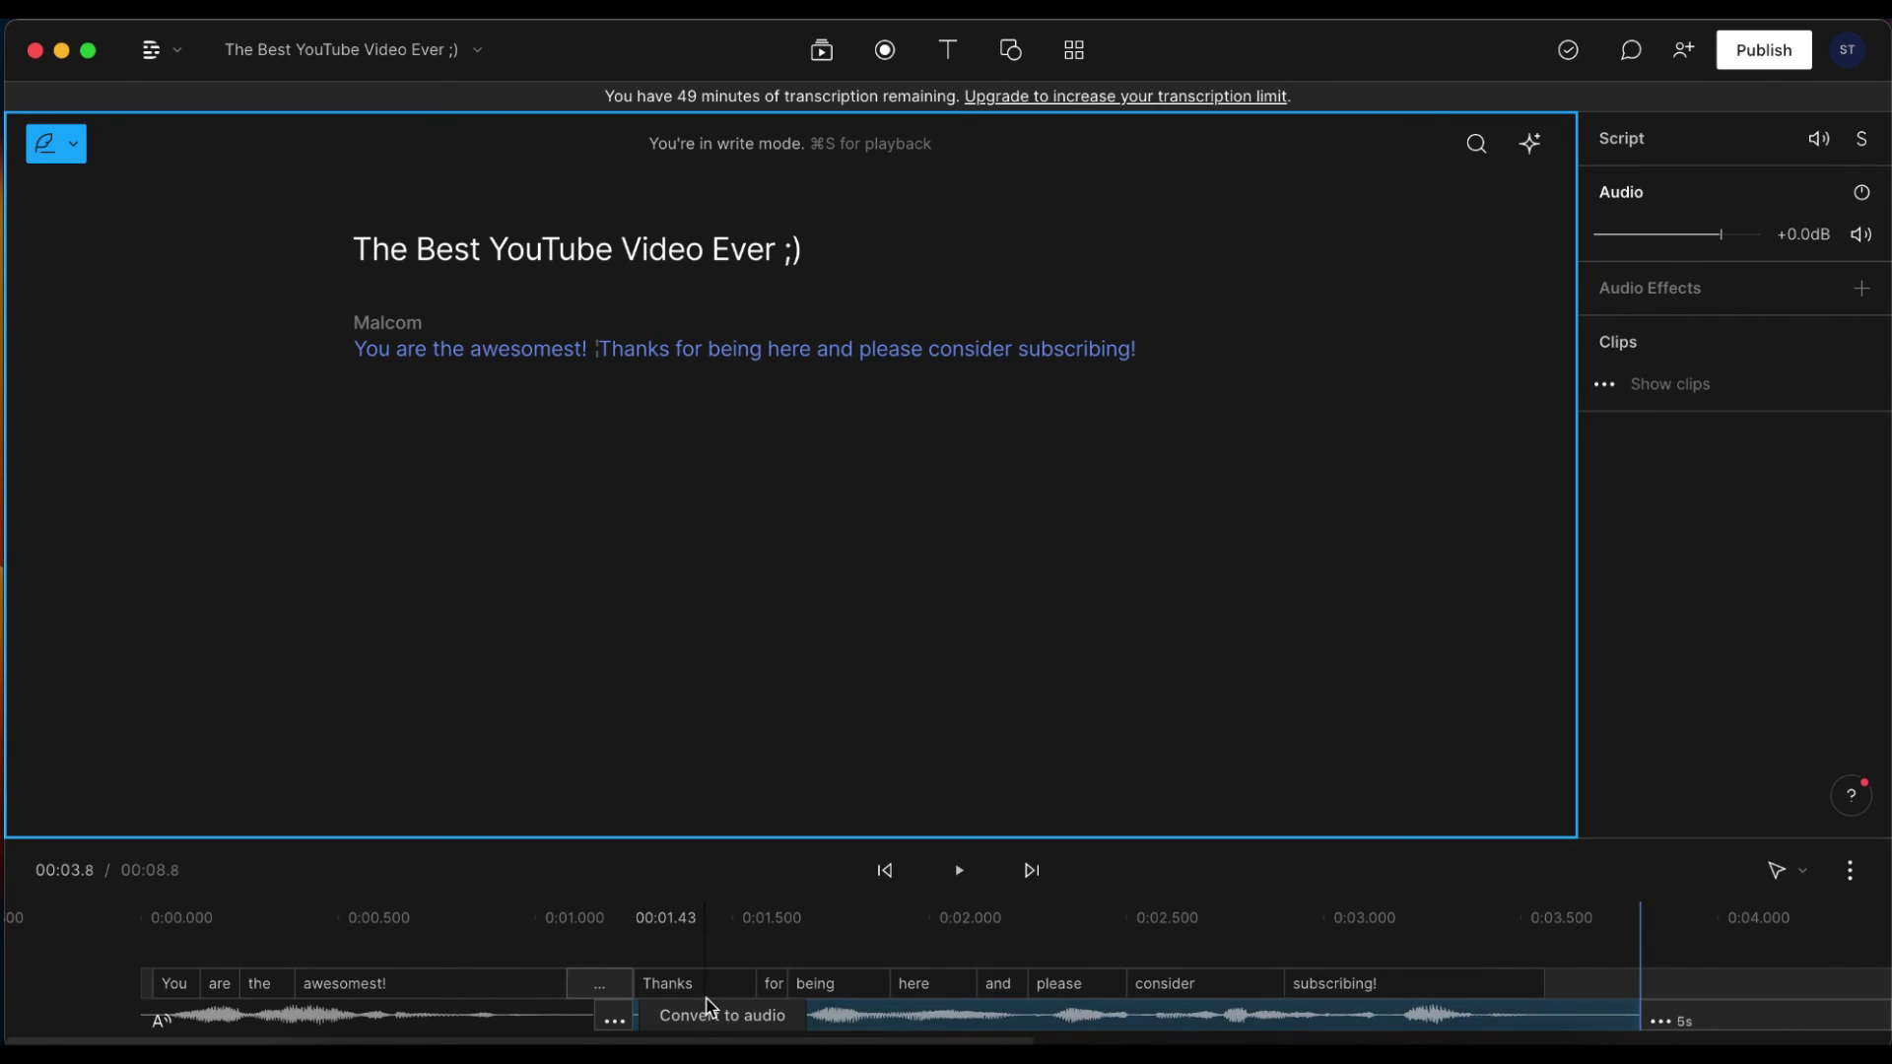
click(883, 867)
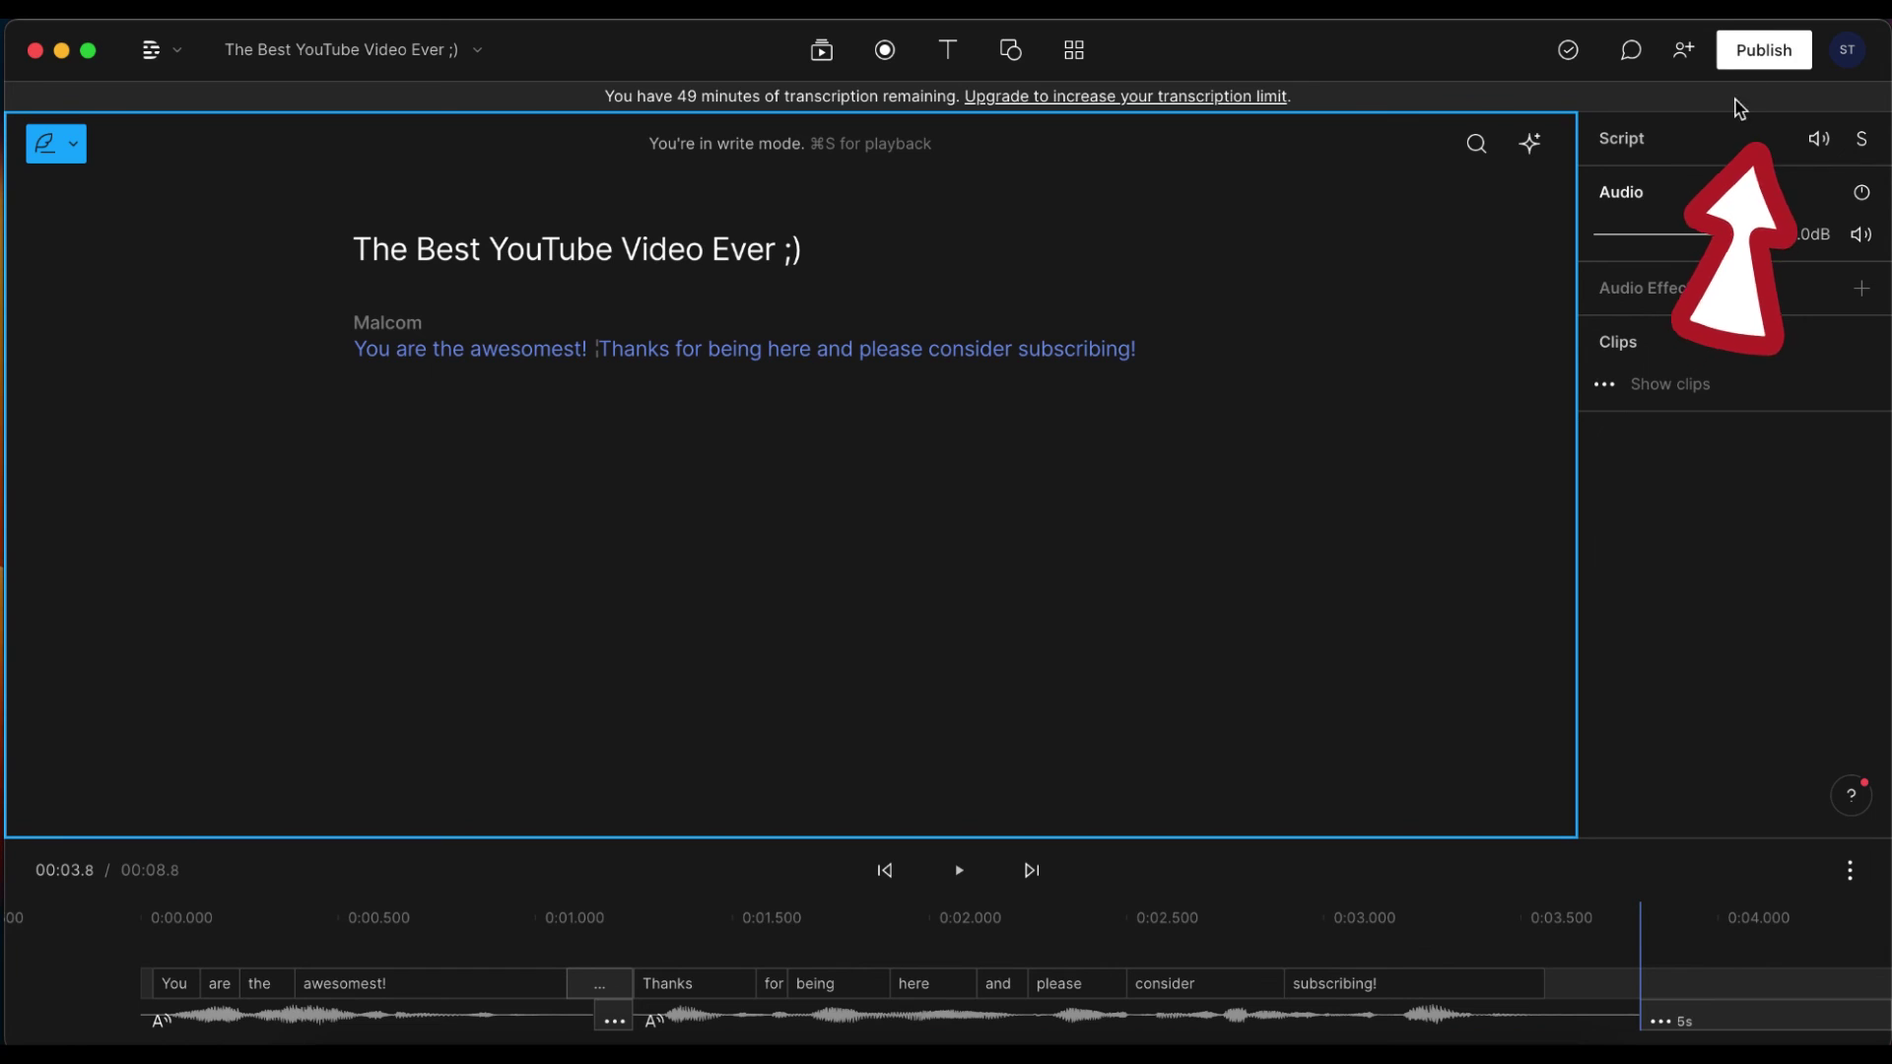
click(1760, 61)
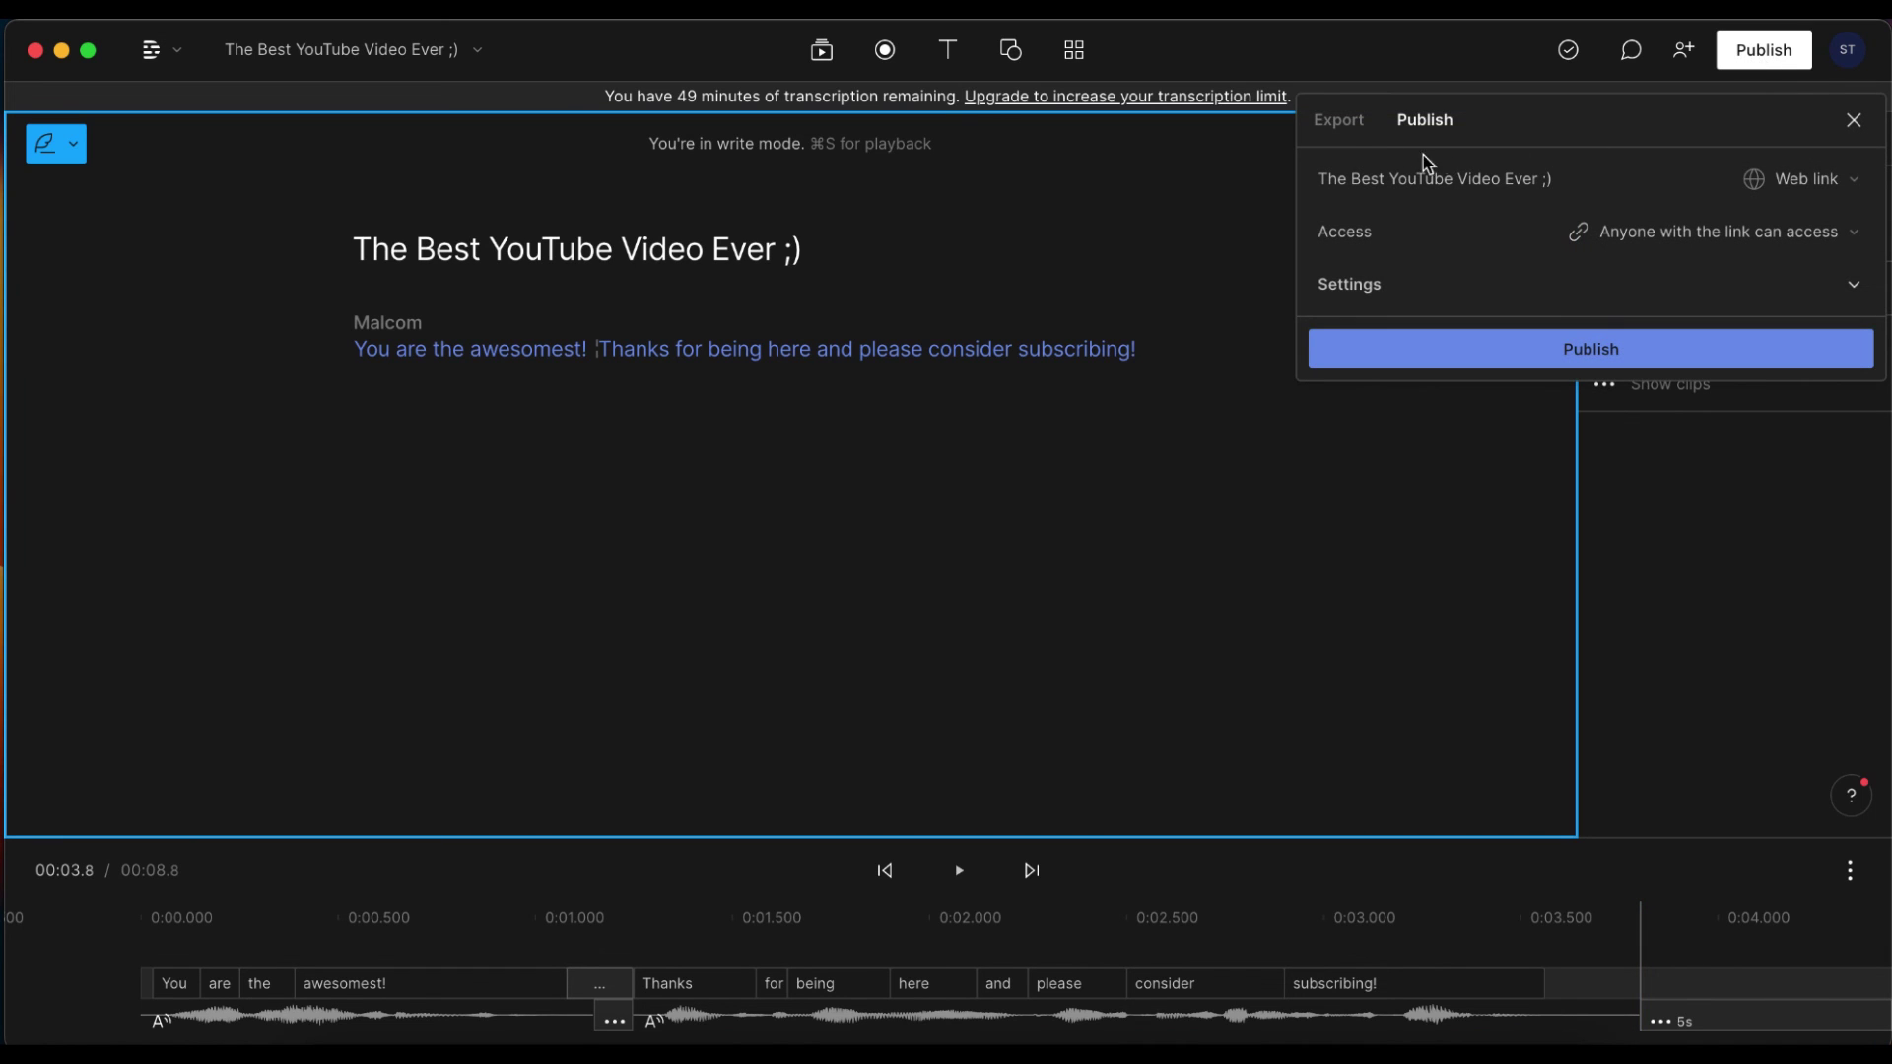
click(1343, 126)
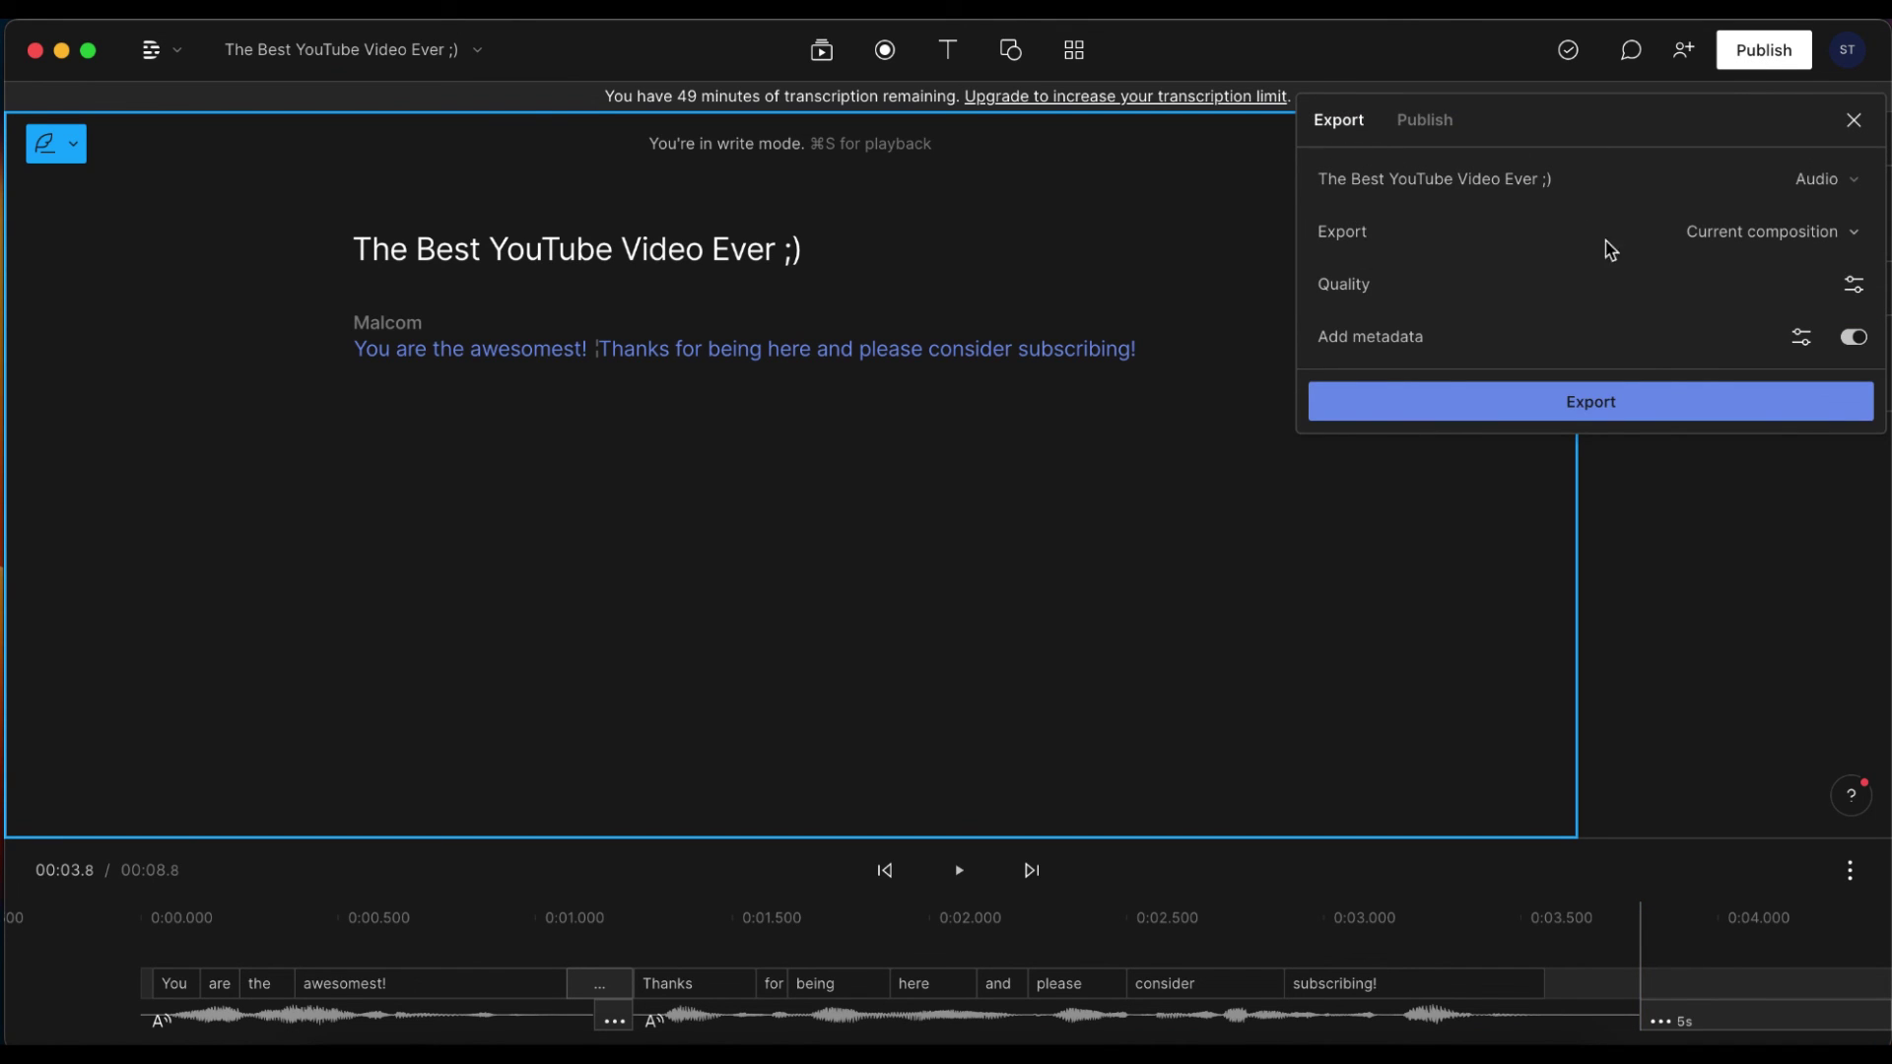
click(1819, 232)
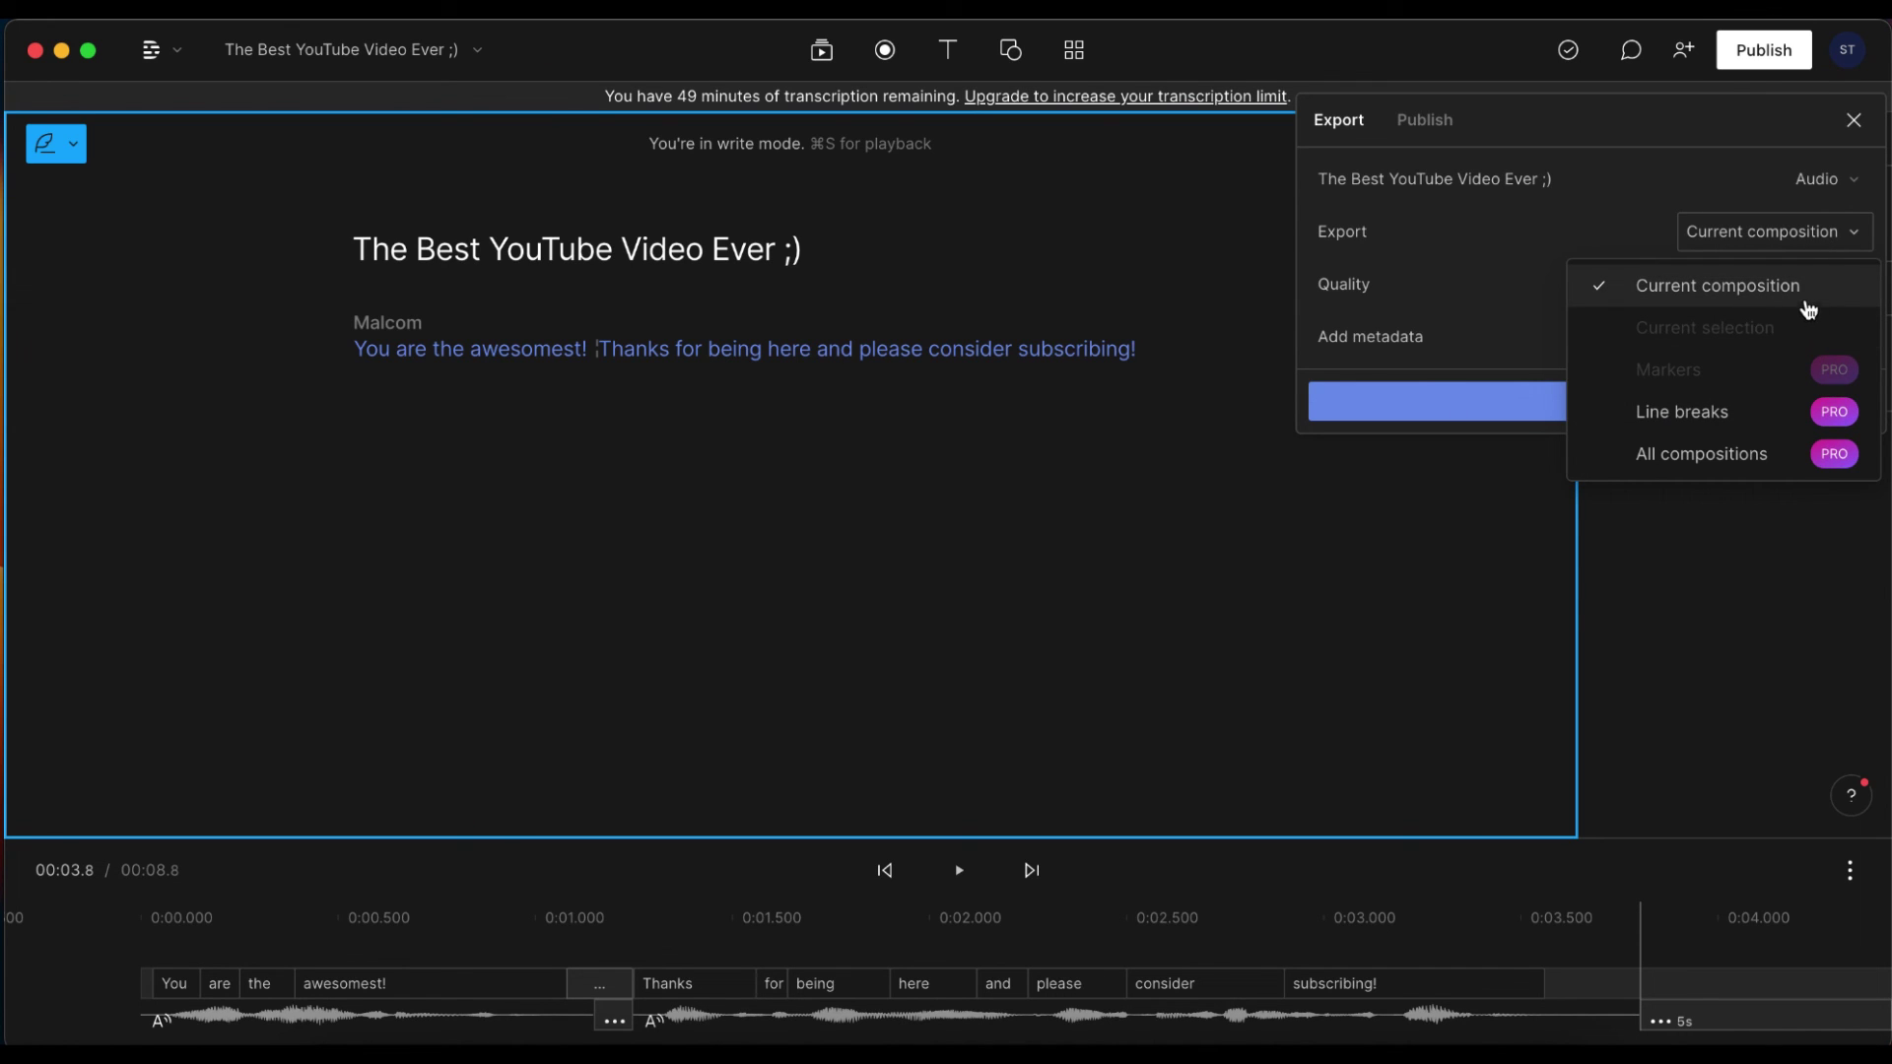
click(1843, 243)
click(1250, 389)
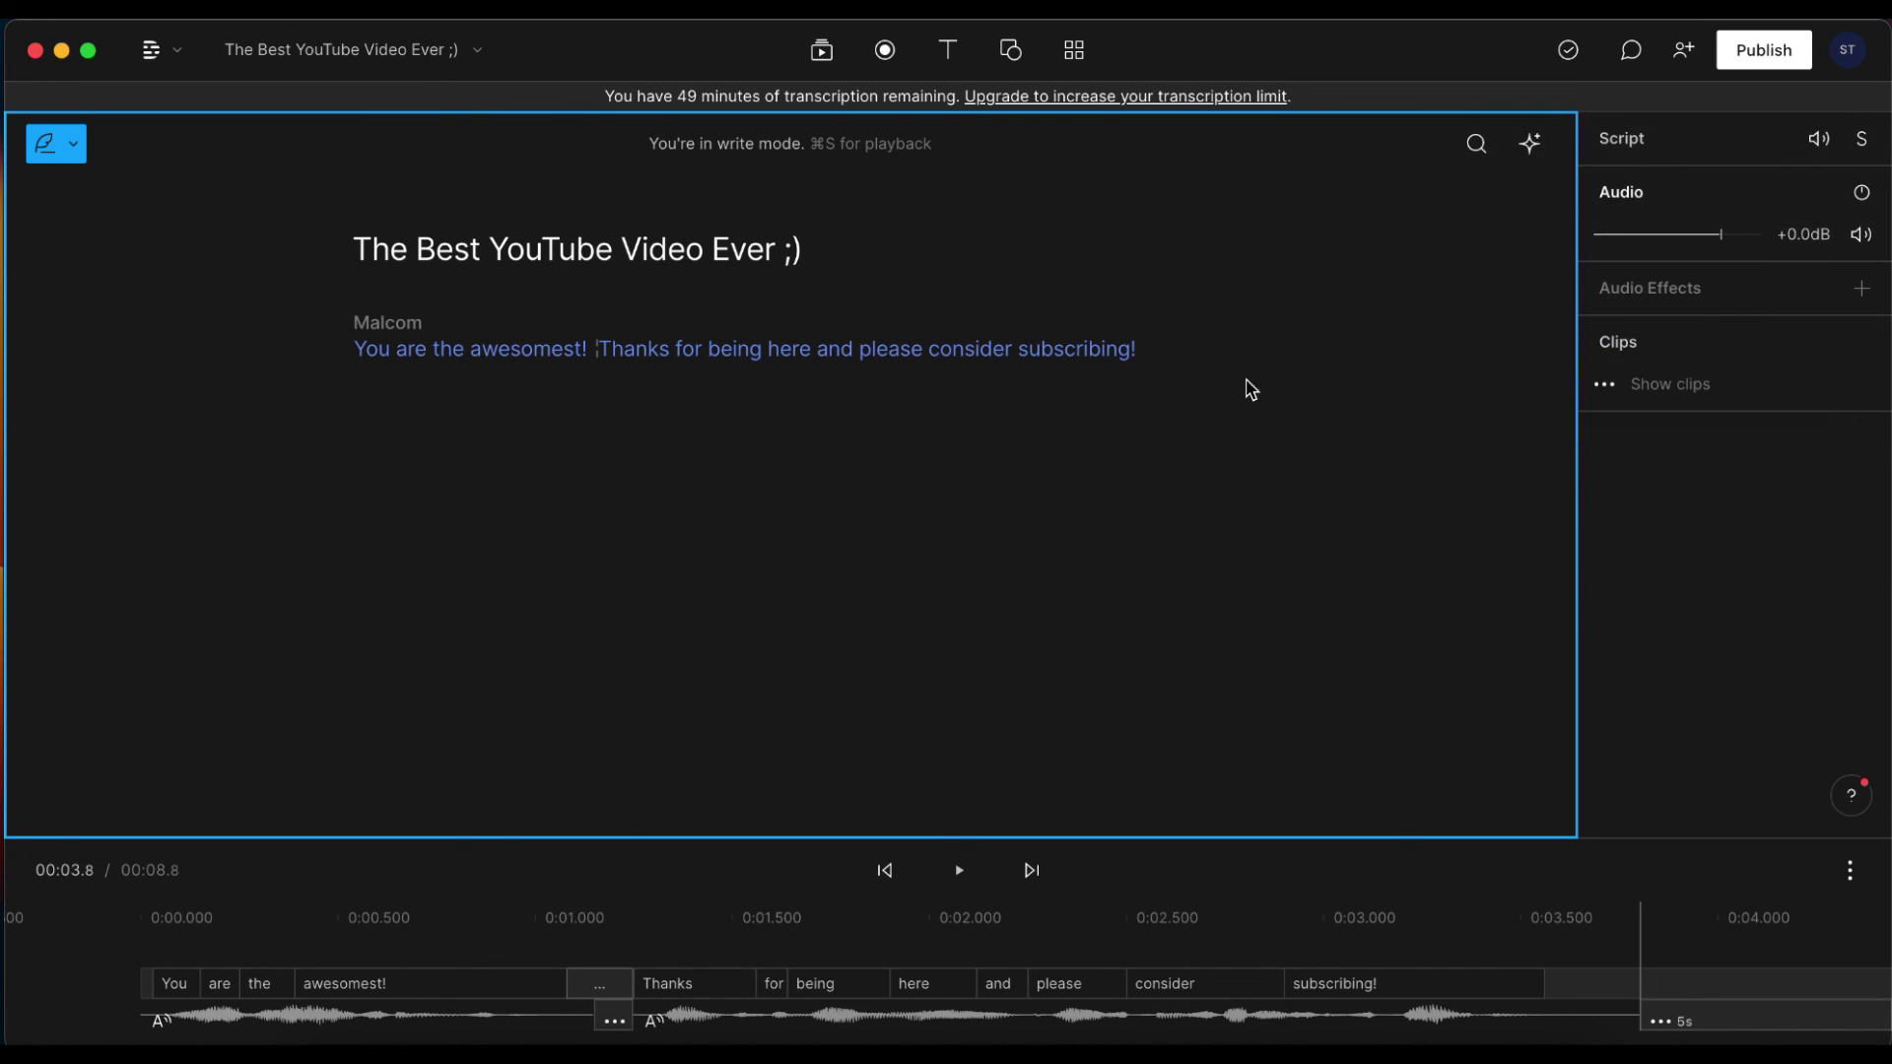
drag(1141, 351, 591, 349)
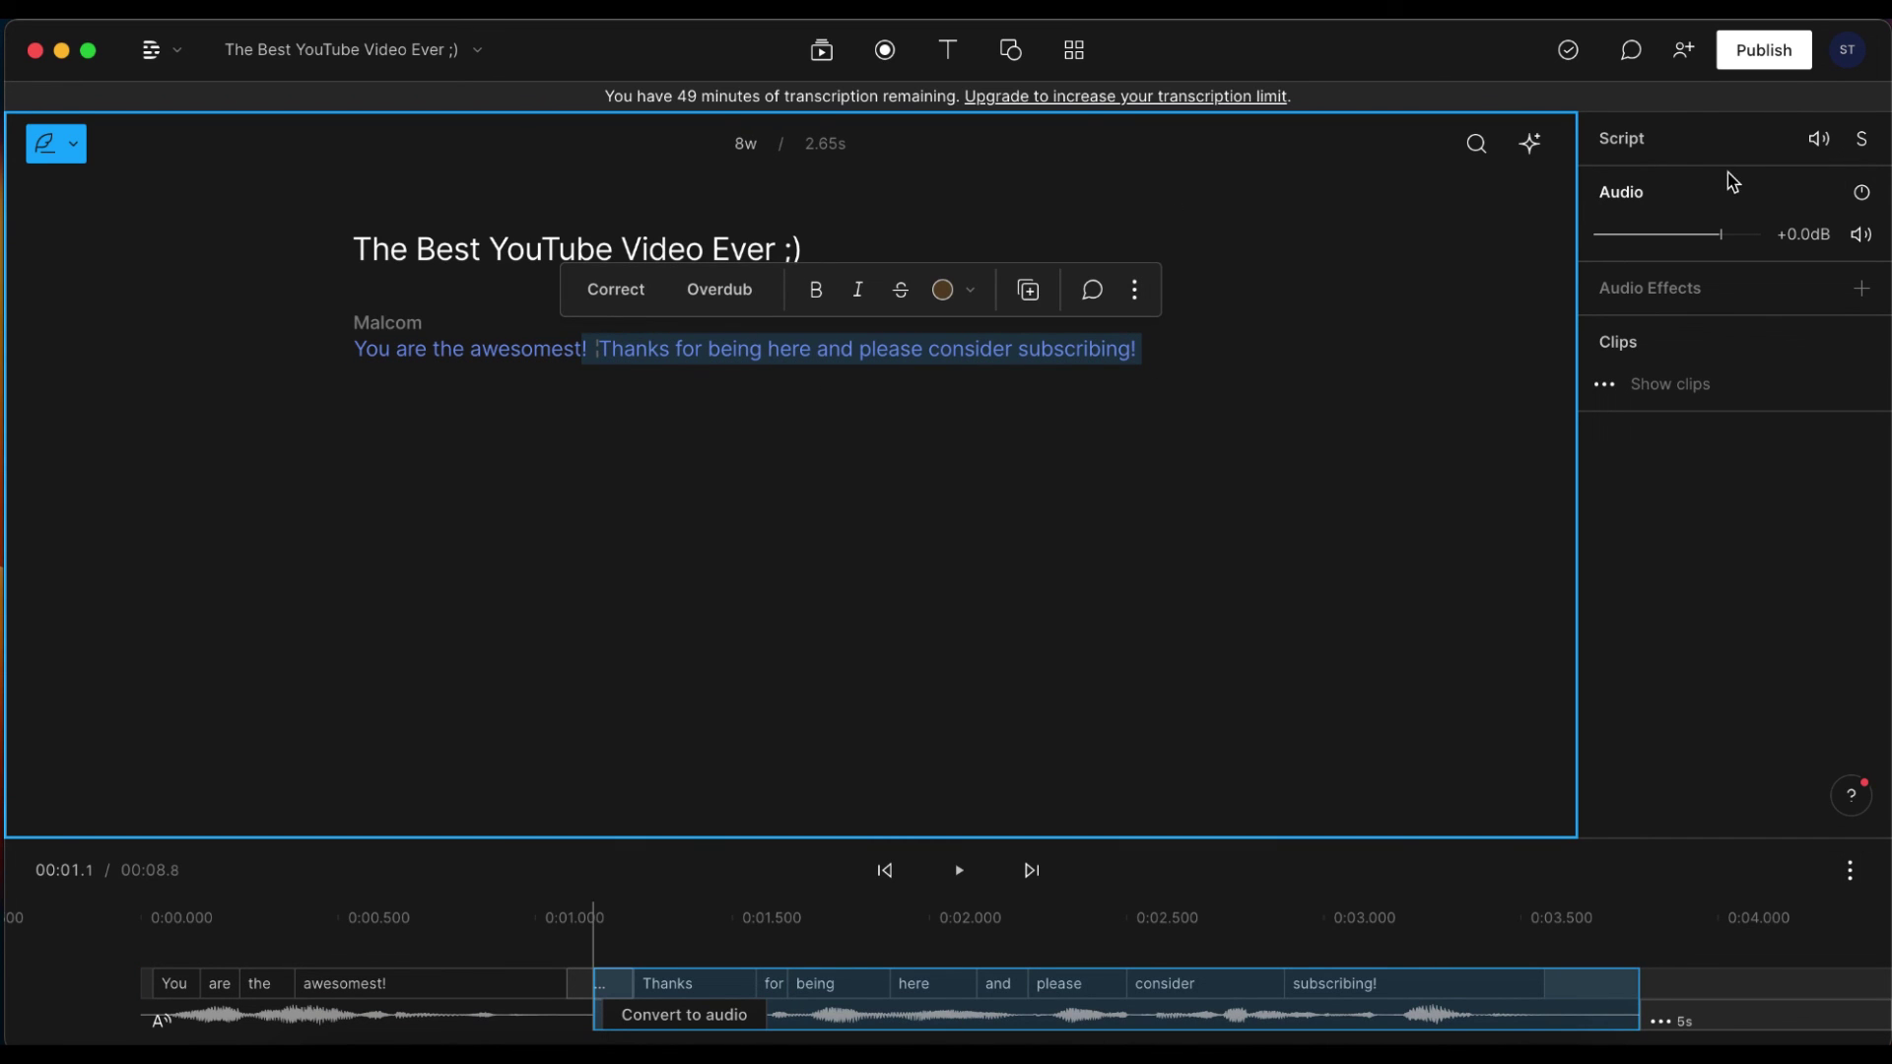
click(1254, 416)
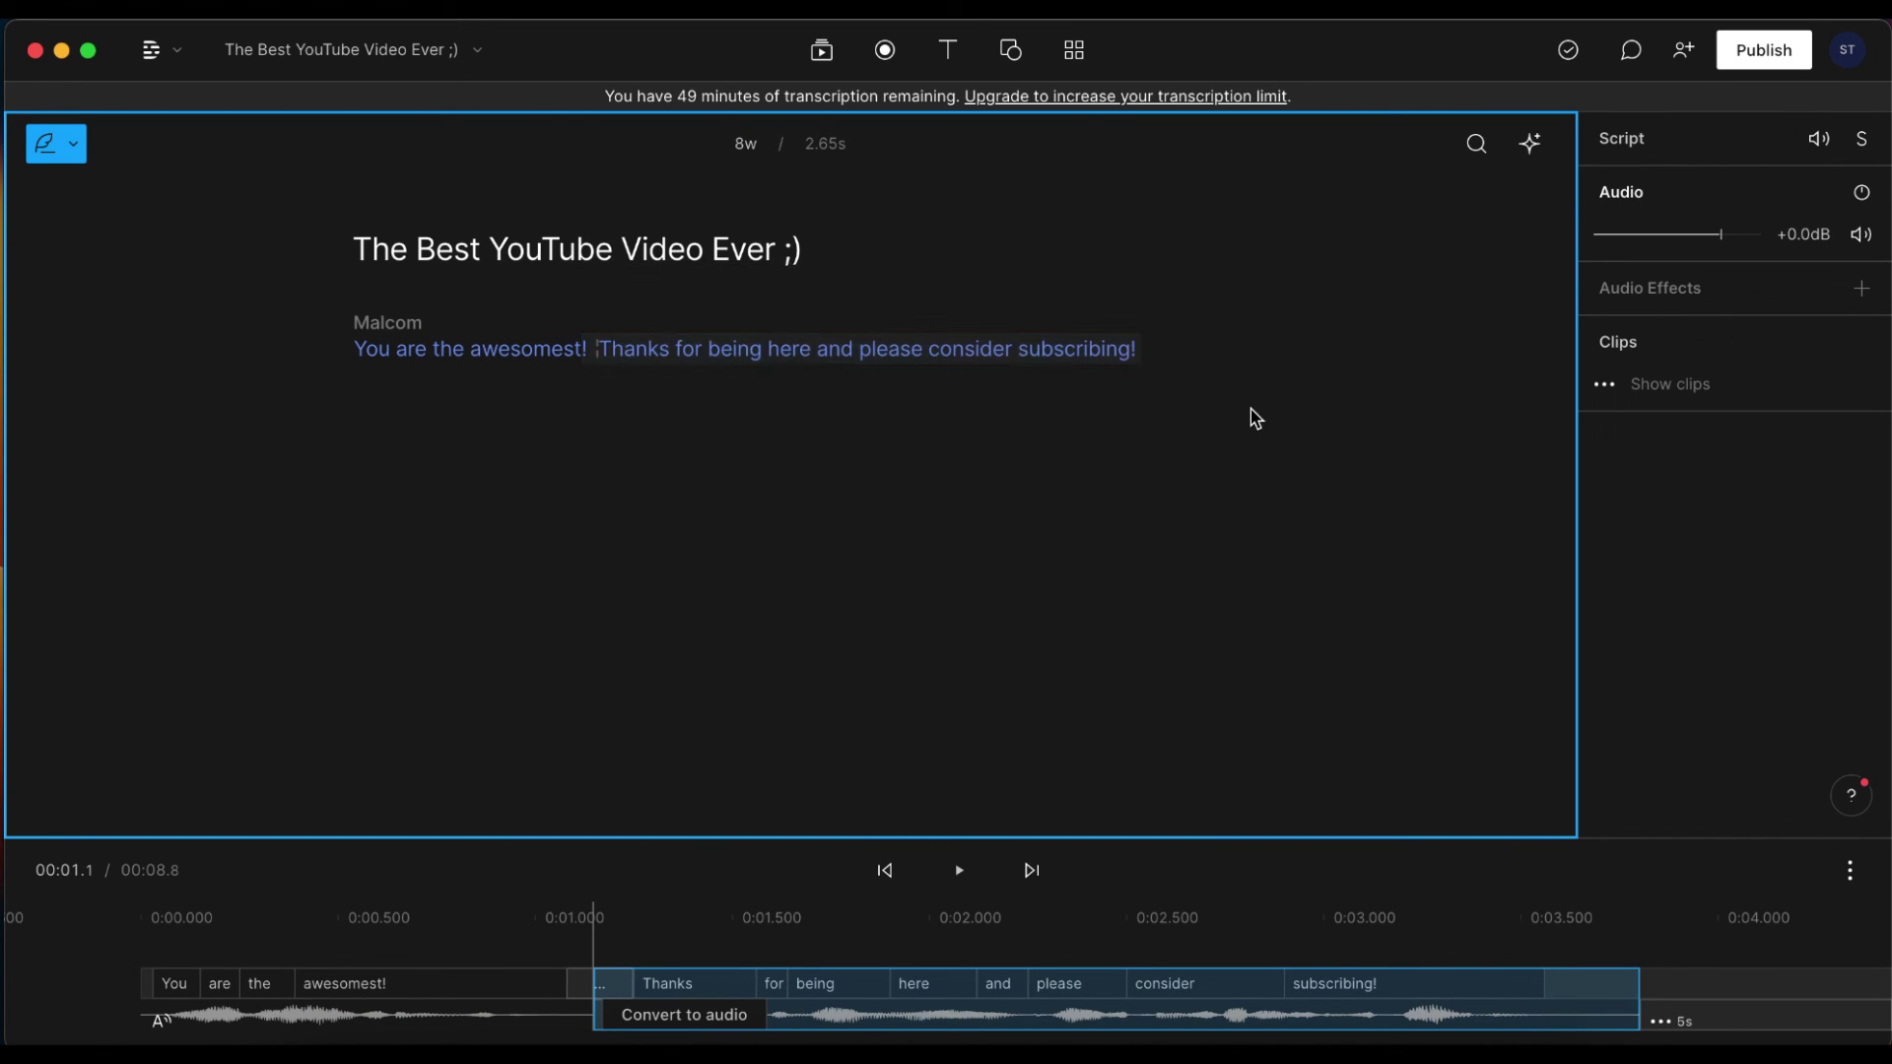